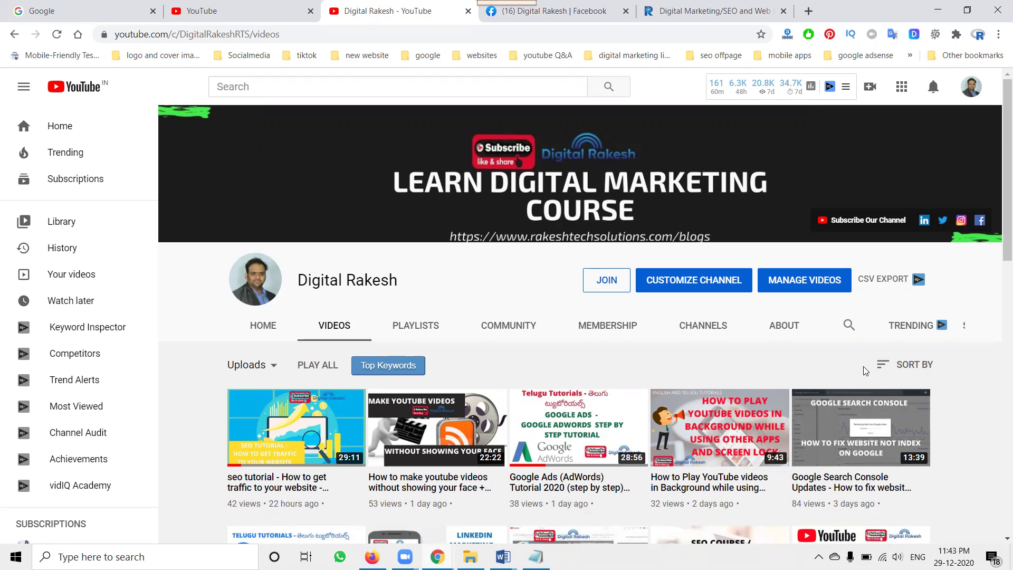
- Switch to the Facebook business page and start an Automated ads plan with the preselected ad account
left_click(565, 17)
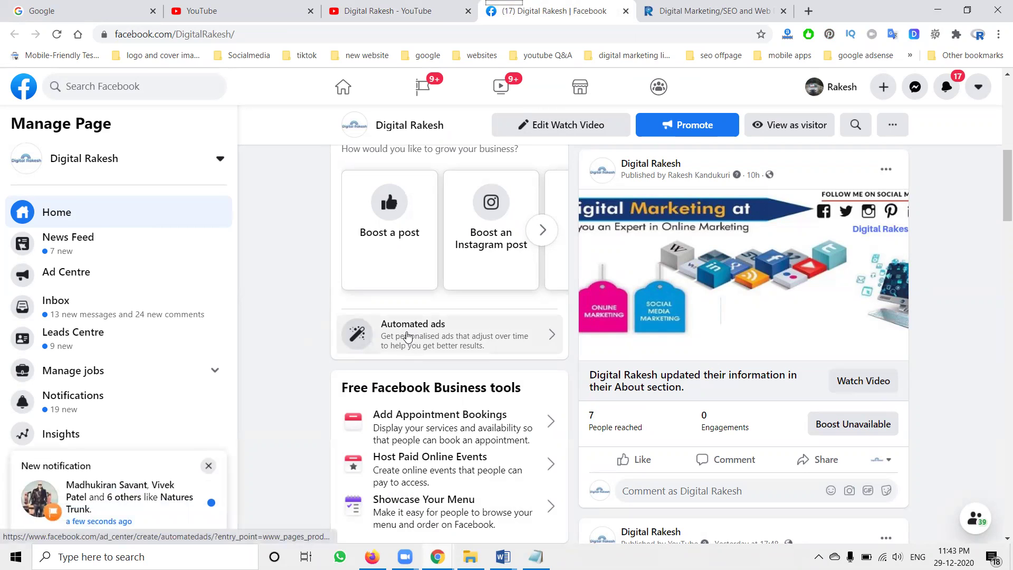
left_click(408, 336)
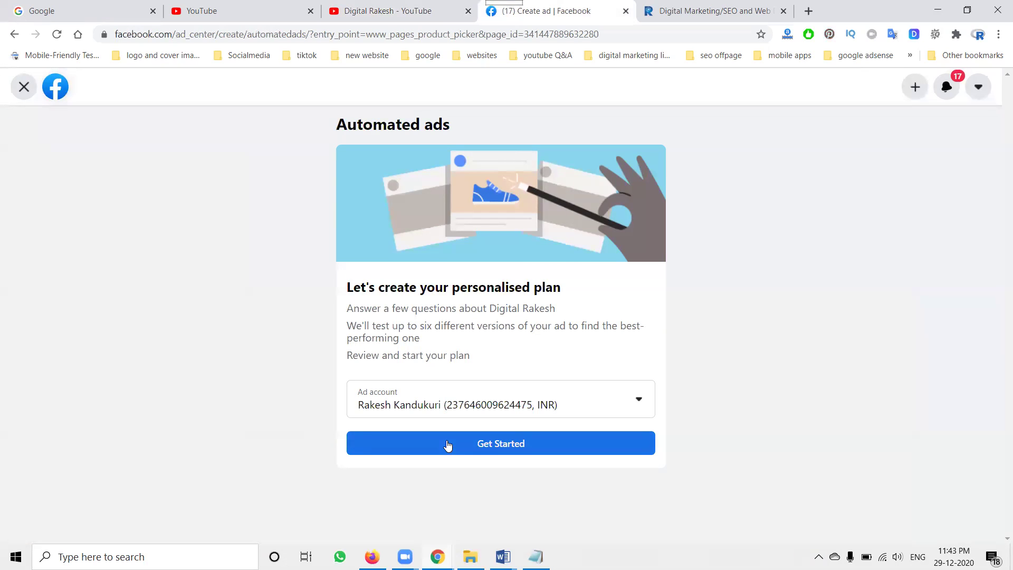
left_click(448, 446)
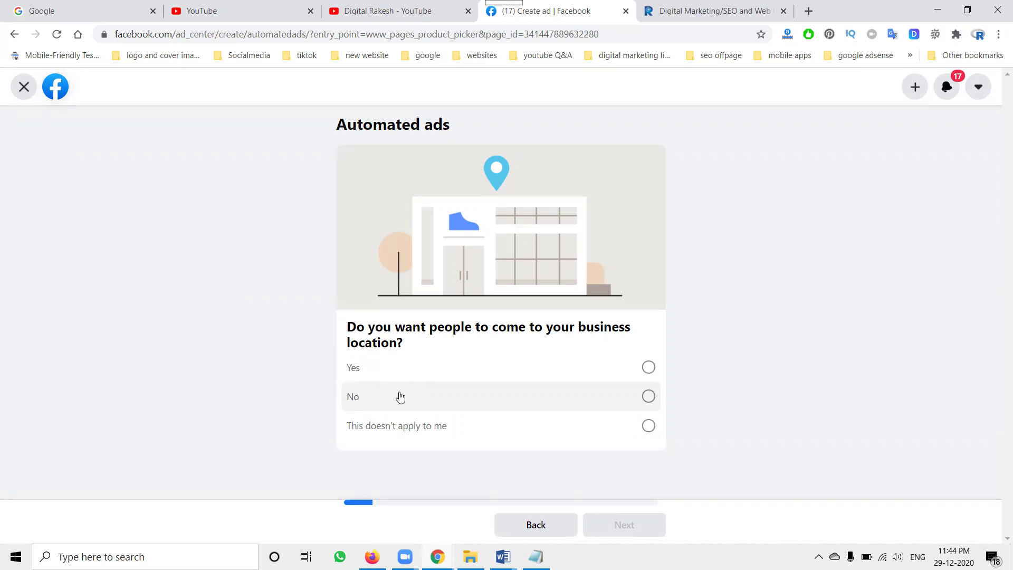
- Answer No to people coming to the business location and Yes to having a website
left_click(397, 392)
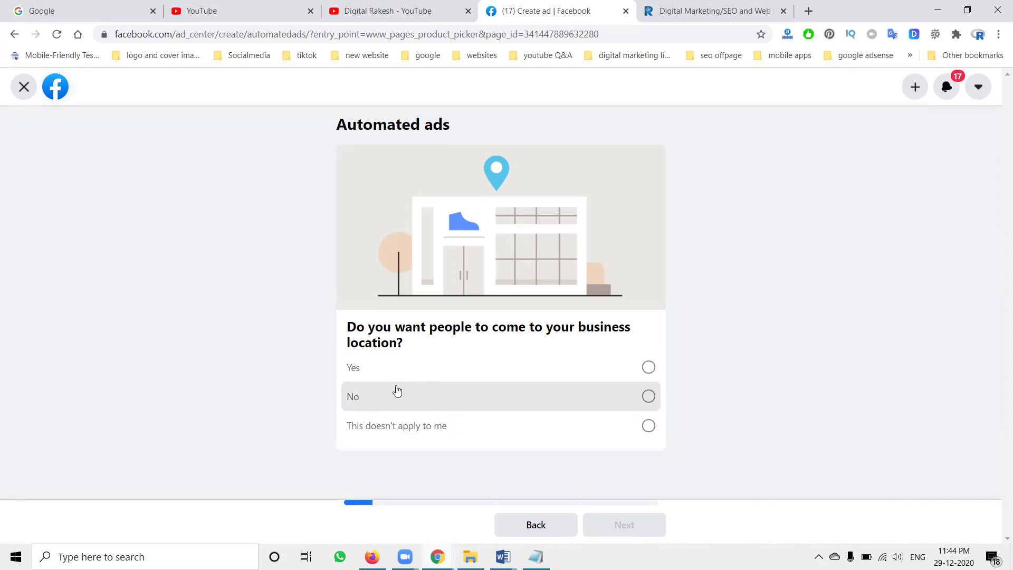
left_click(624, 521)
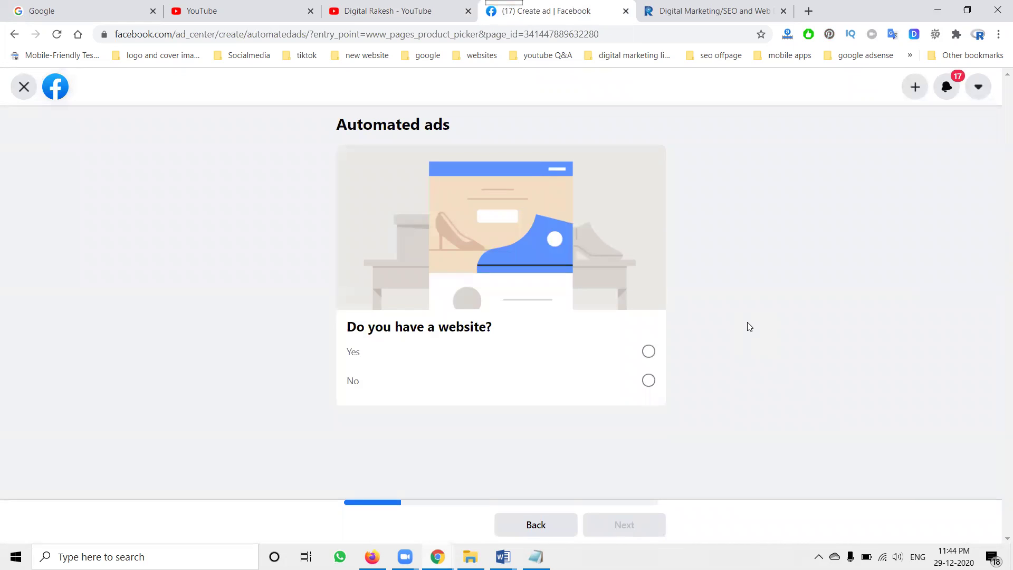
left_click(620, 353)
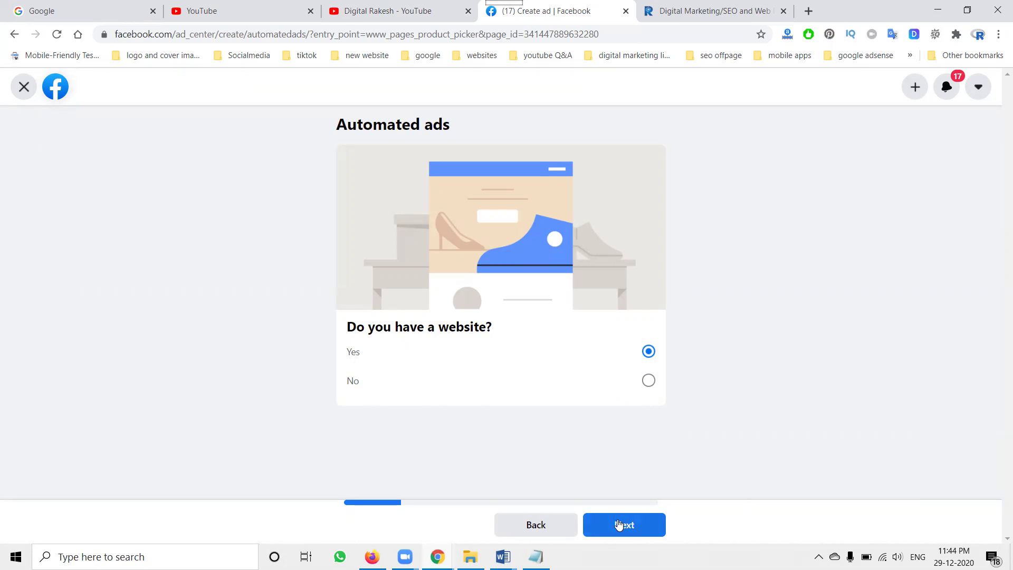
left_click(620, 525)
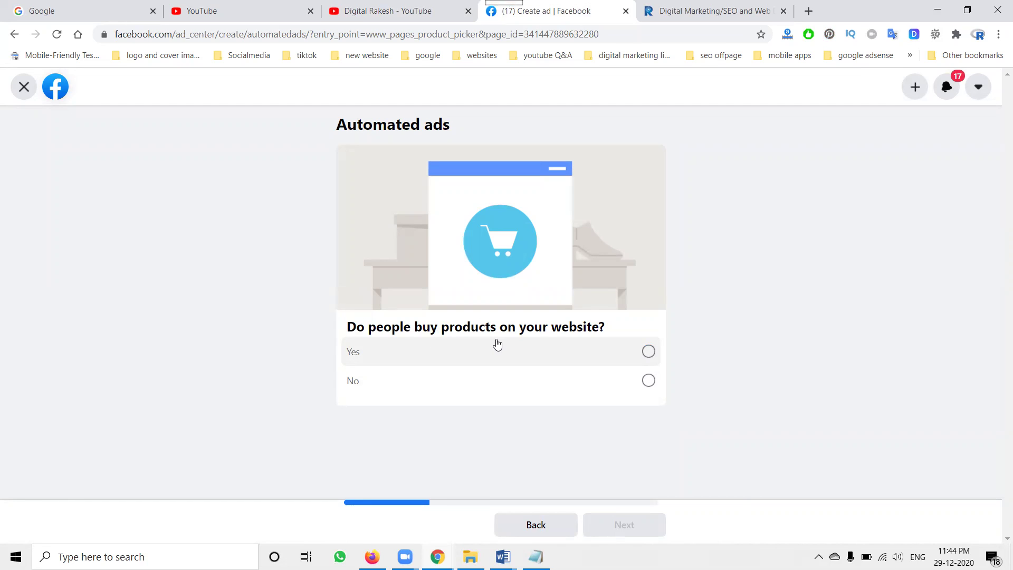
- Answer No to people buying products and No to people booking appointments on the website
left_click(480, 380)
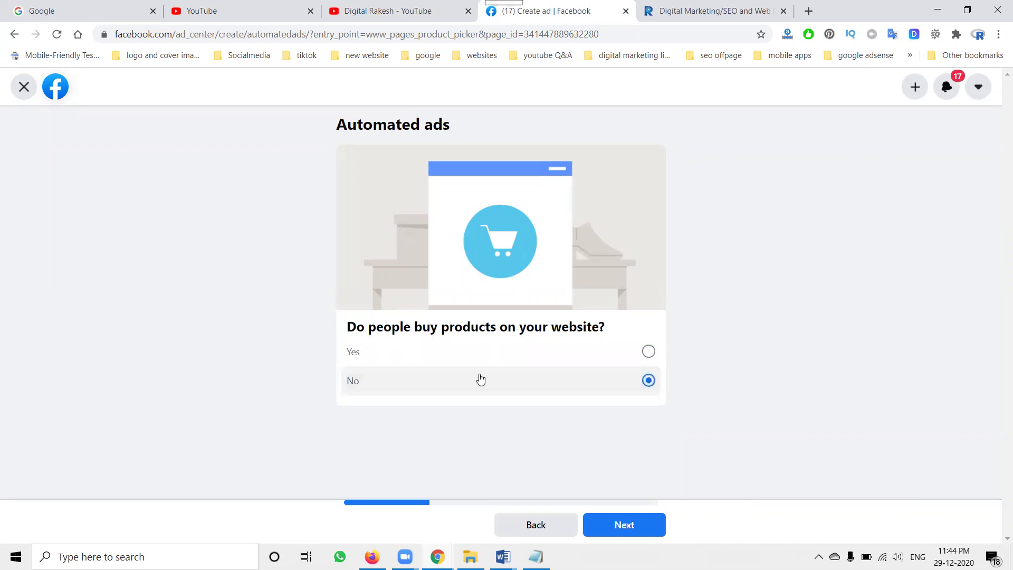
left_click(611, 523)
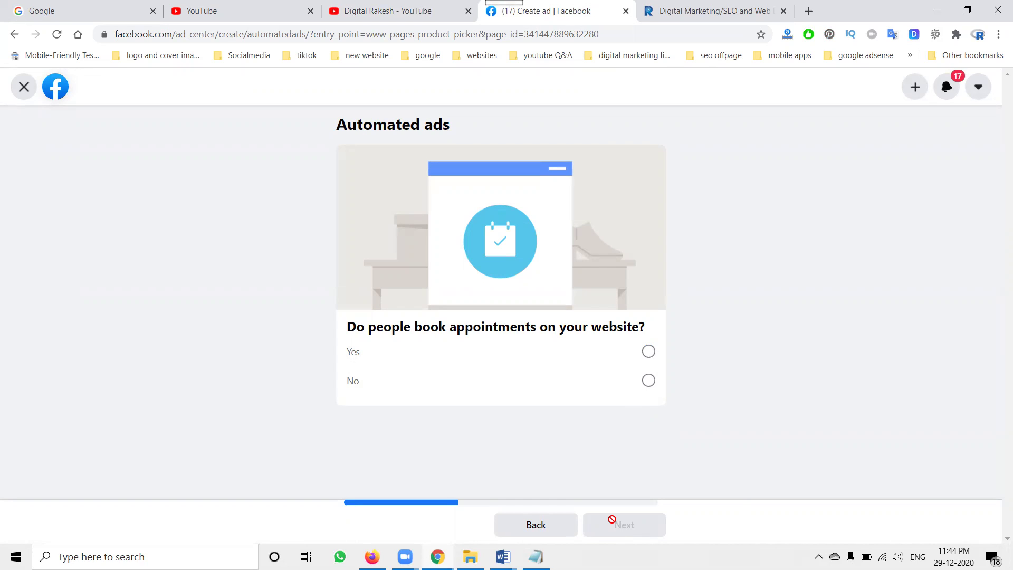
left_click(495, 390)
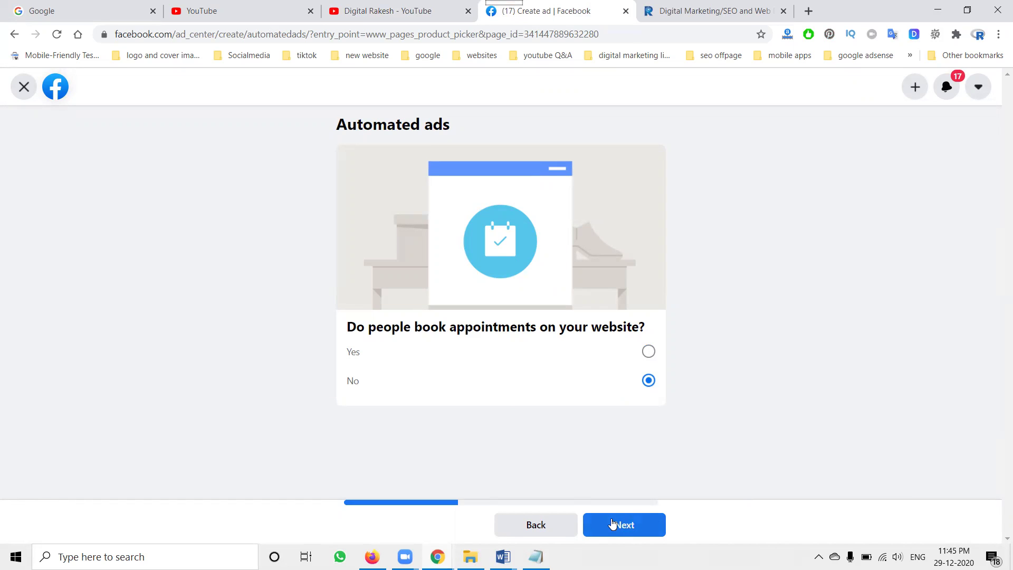
left_click(612, 524)
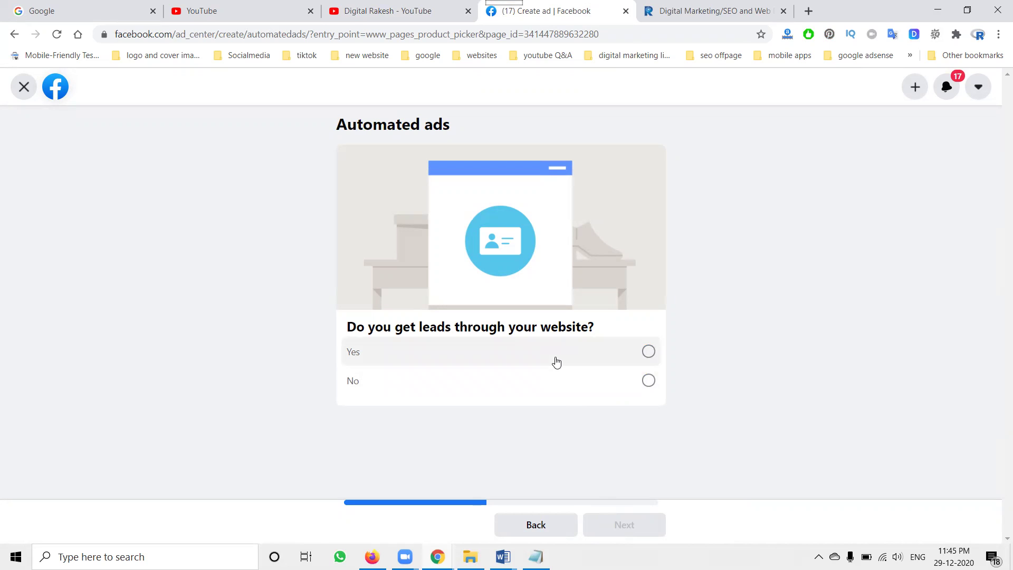
- Answer Yes to getting leads through the website and Yes to wanting people to make contact
left_click(556, 361)
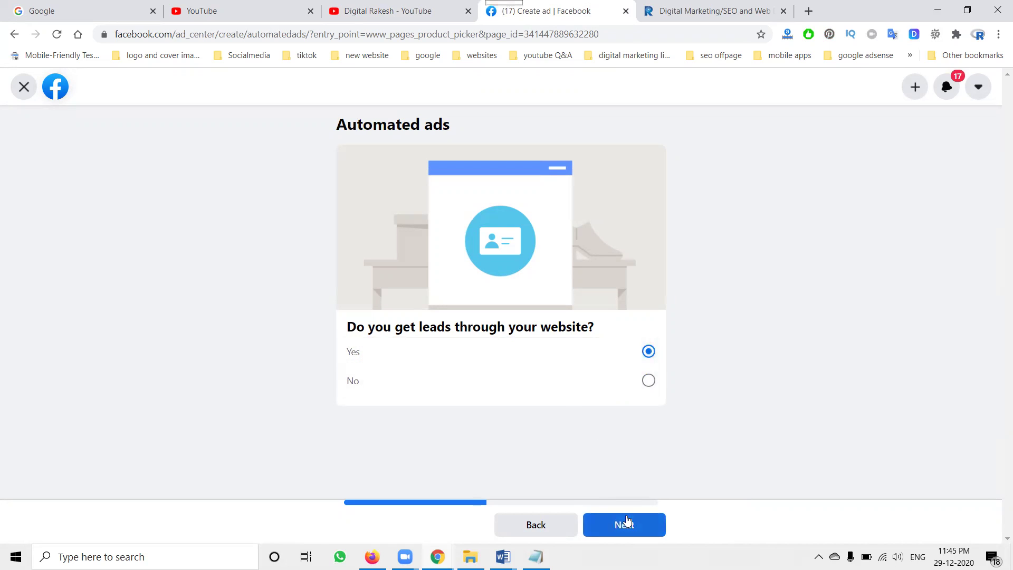
left_click(627, 520)
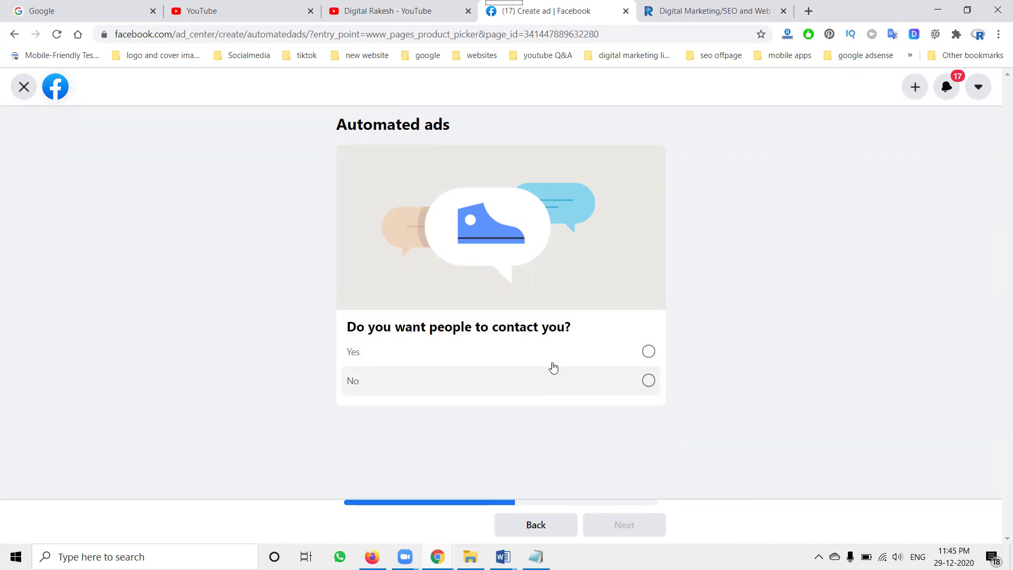
left_click(552, 355)
left_click(622, 521)
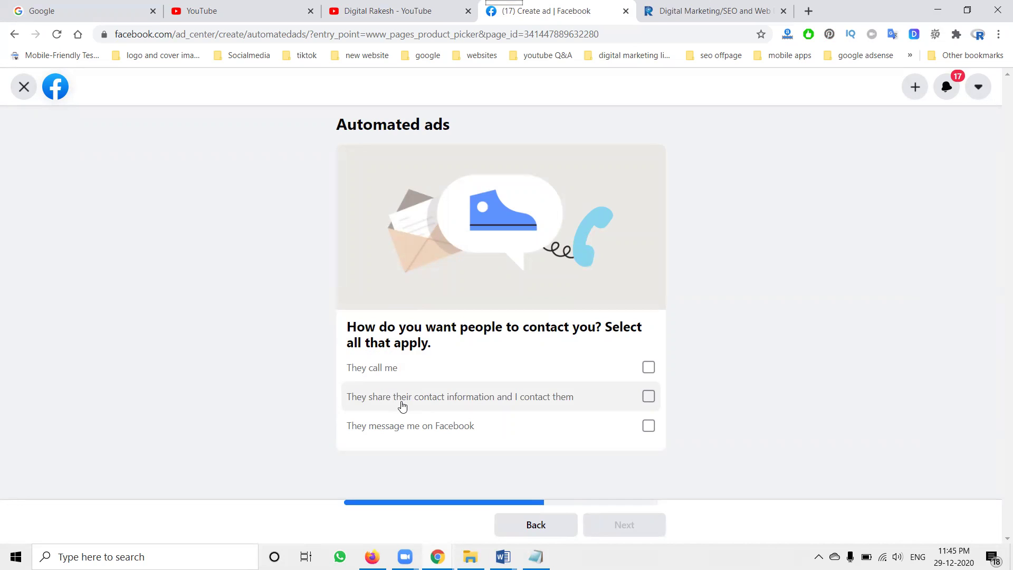
- Select all three contact methods: calls, shared contact information and Facebook messages, and continue to the audience topics
left_click(648, 367)
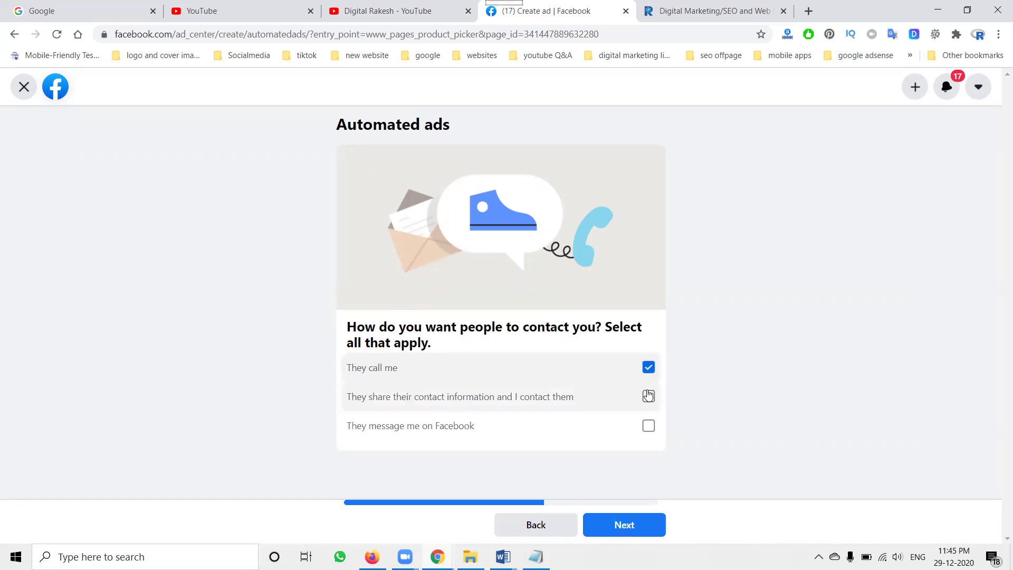
left_click(649, 396)
left_click(648, 425)
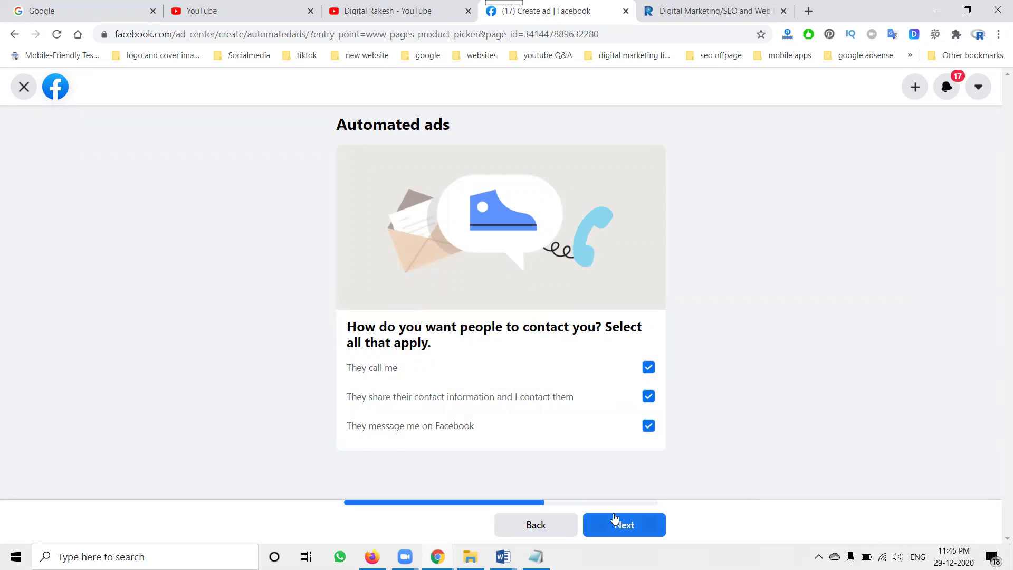
left_click(615, 522)
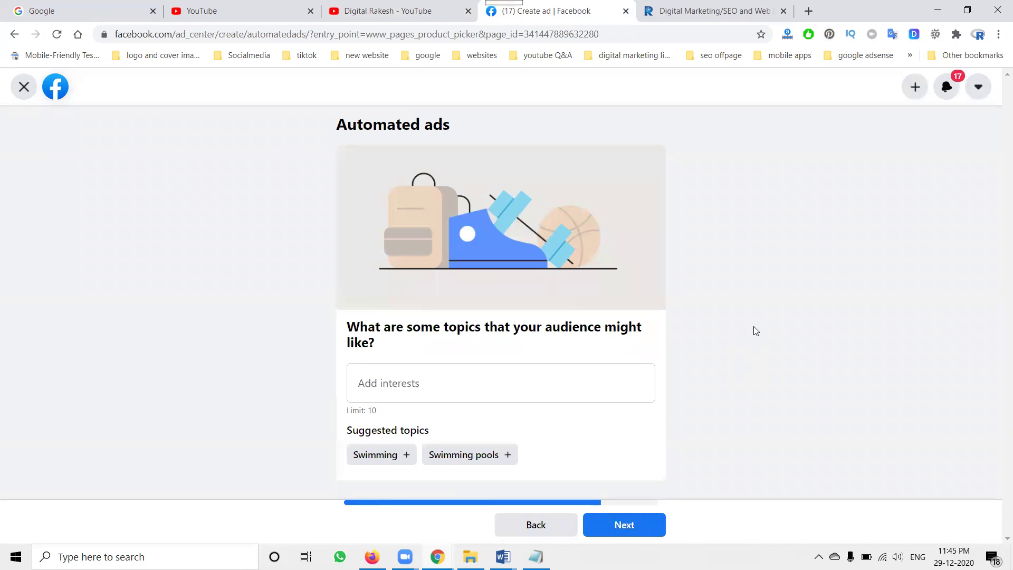
- Add Digital marketing and Search Engine Optimizer (SEO) as audience interests
left_click(448, 391)
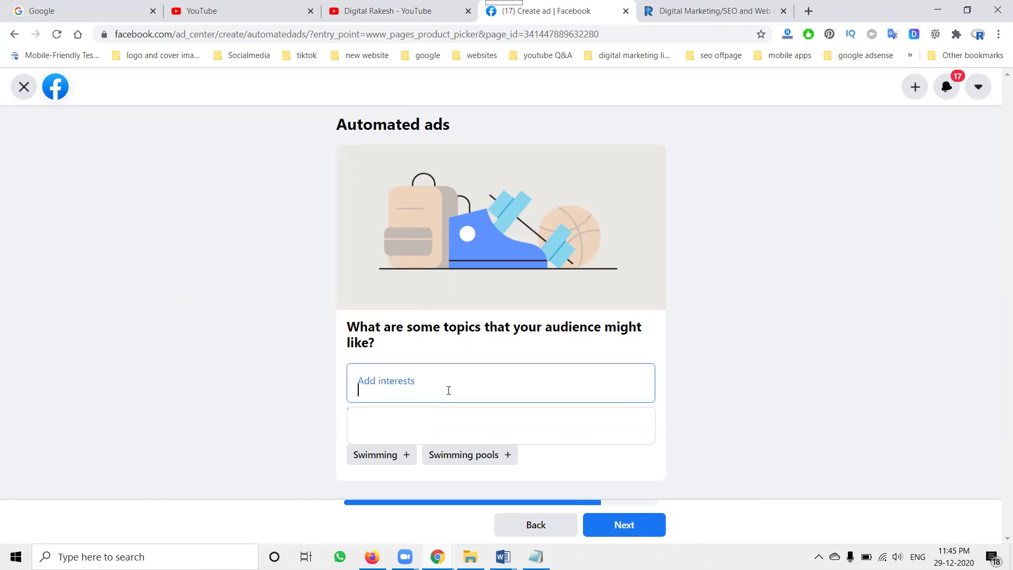
type("digital ")
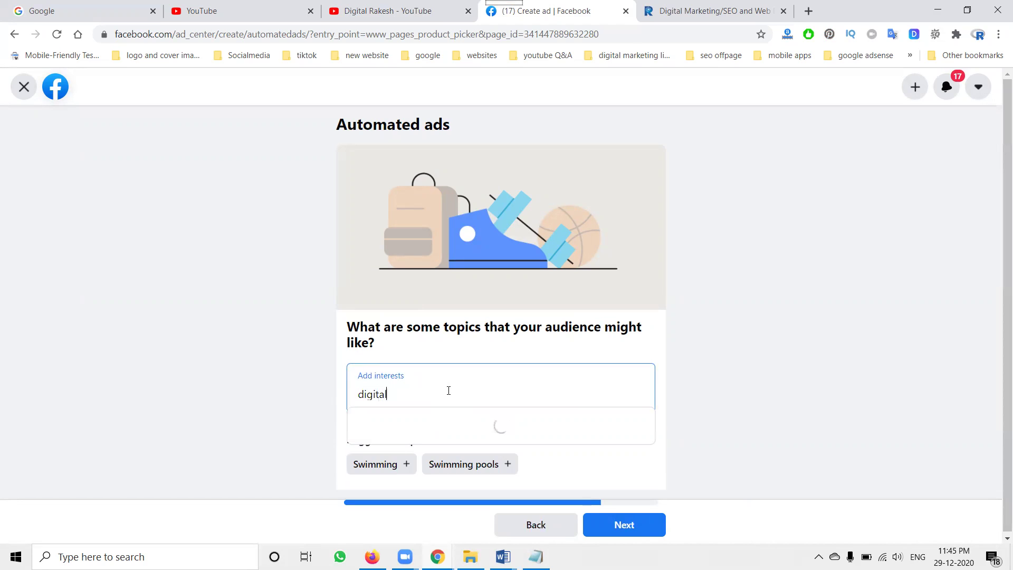
type("marketing")
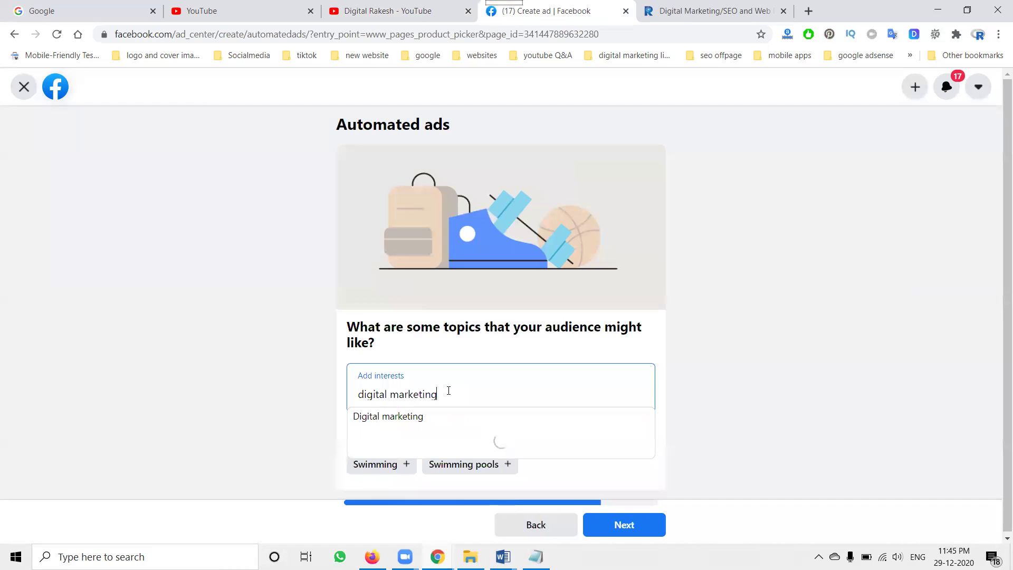
left_click(423, 414)
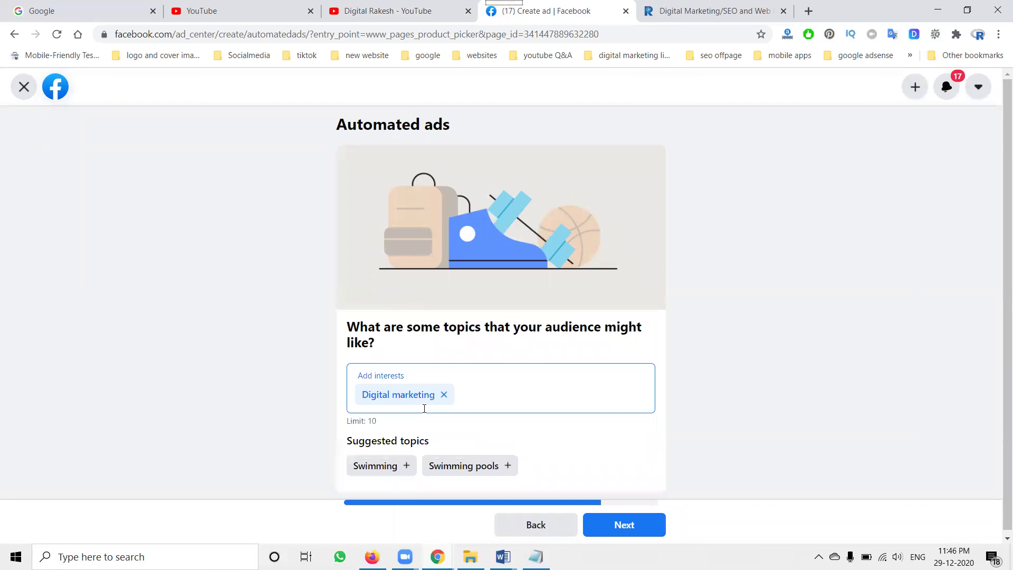
type("seo")
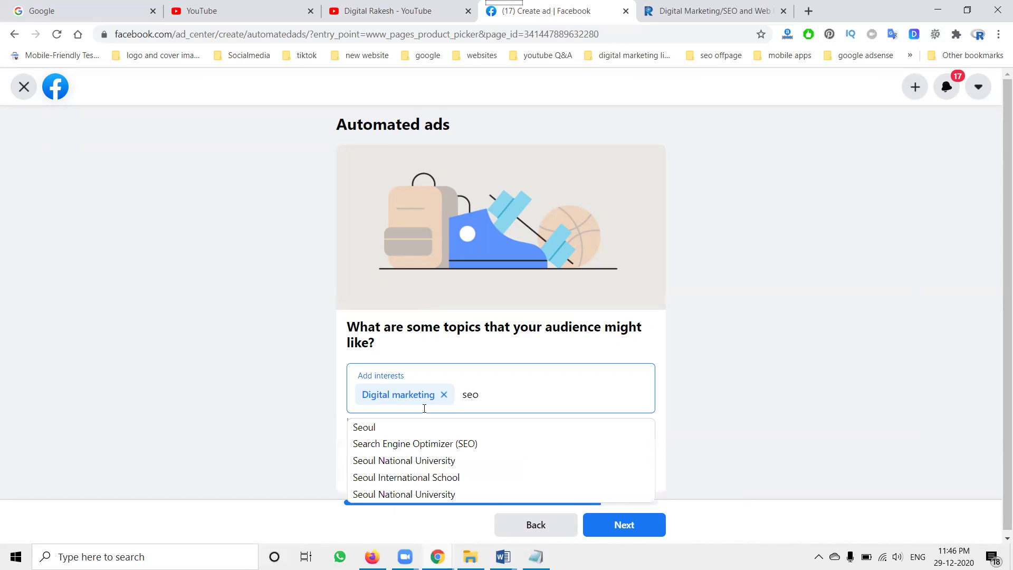
left_click(423, 444)
- Add Social Media Strategist as a third audience interest by searching for social media, and continue to the ad versions
type("s")
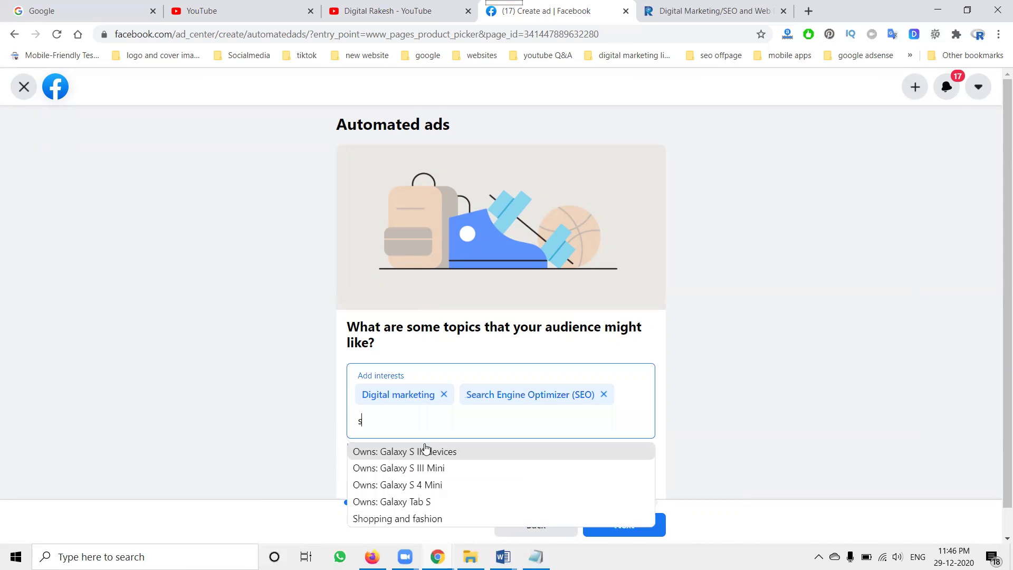
type("mo")
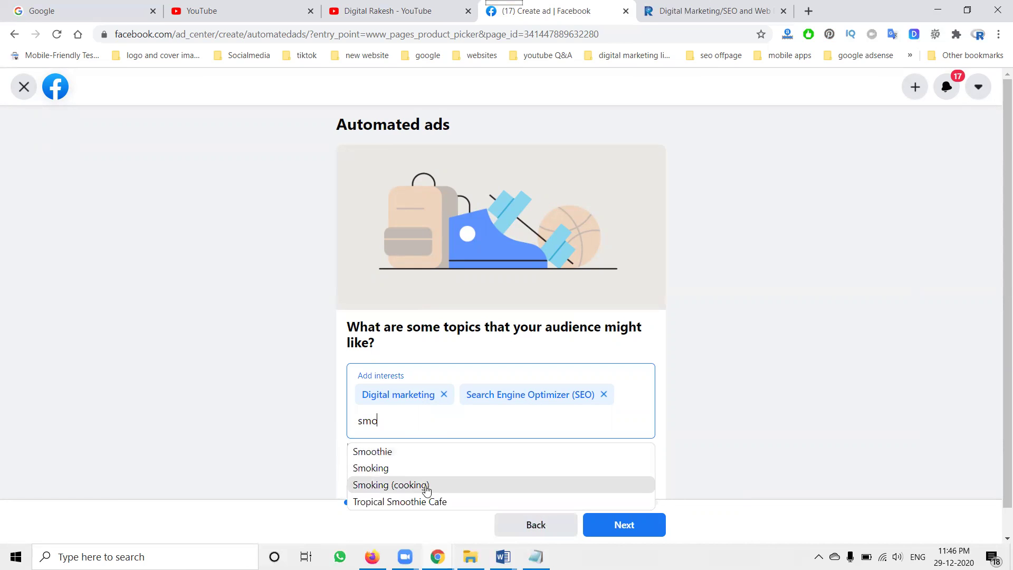
scroll(426, 493, "down", 1)
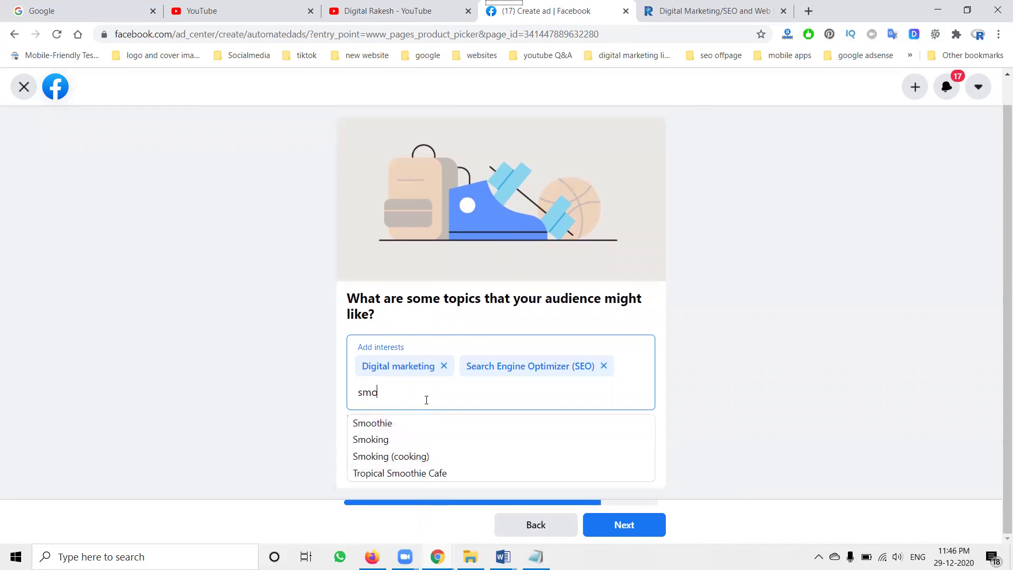
key("BackSpace")
key("BackSpace")
type("ocia")
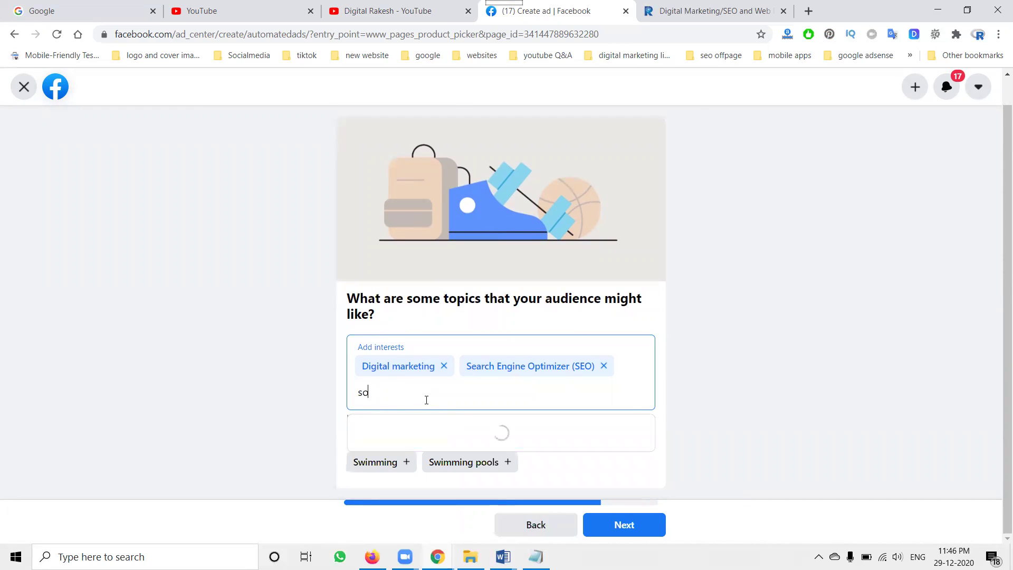
type("lmedia")
left_click(386, 394)
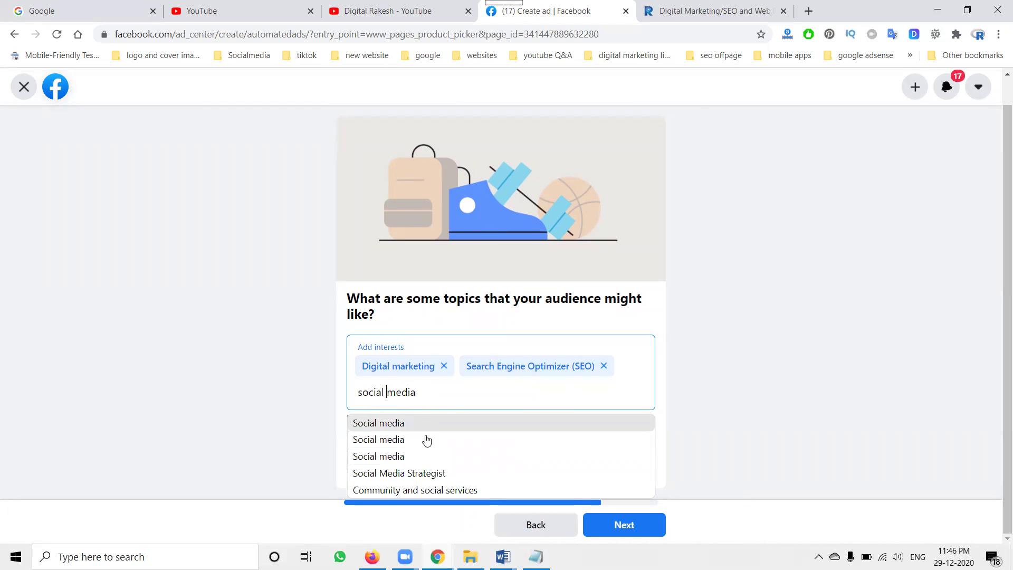
left_click(427, 474)
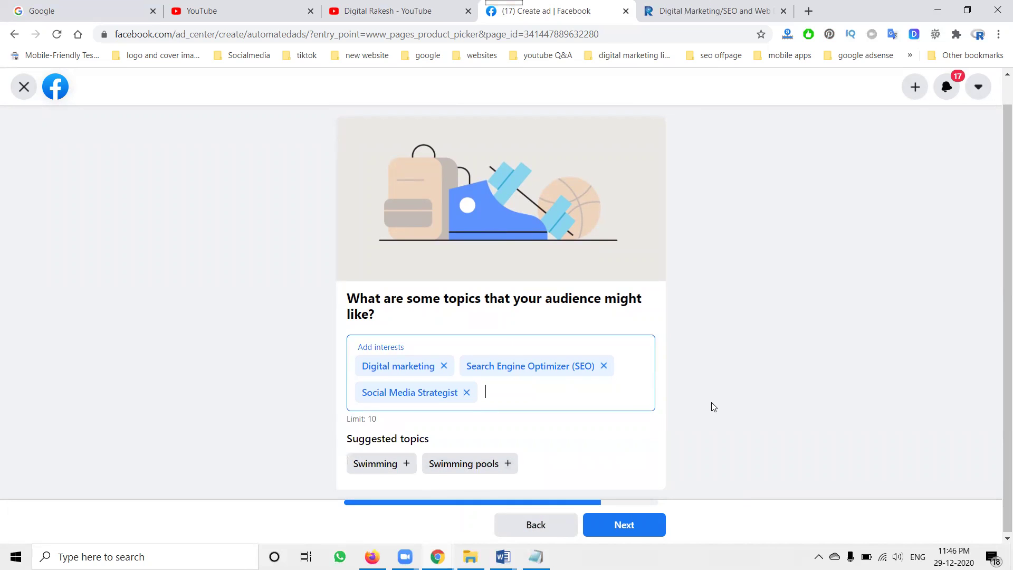
left_click(637, 521)
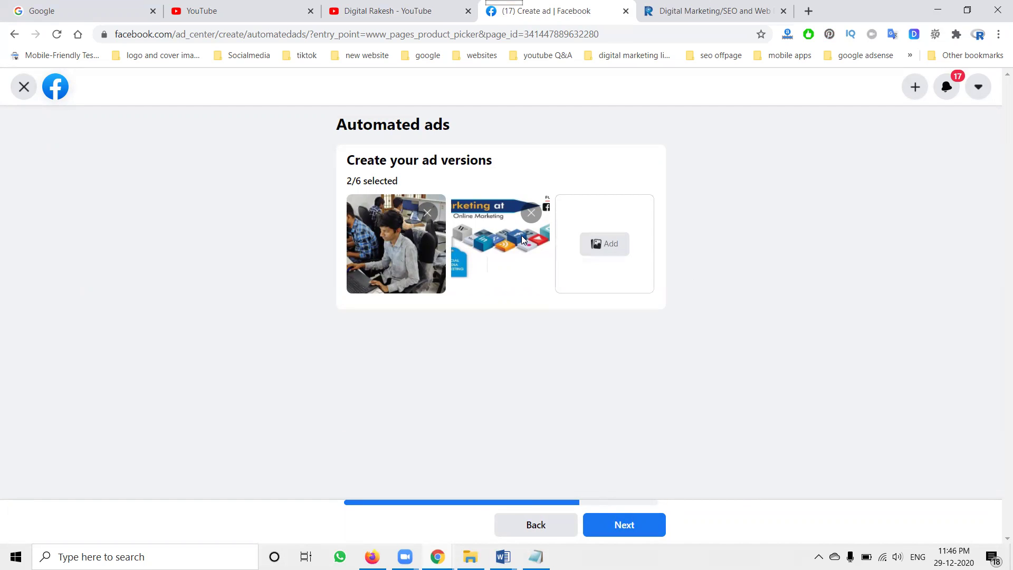
- Remove the photo of the man at a computer from the ad versions and continue to the plan review
left_click(427, 212)
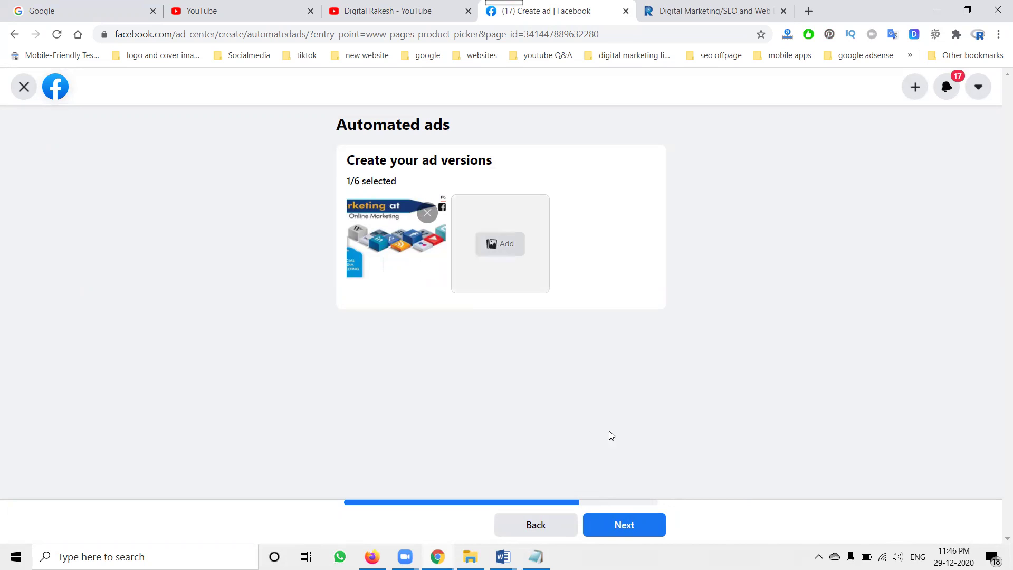
left_click(630, 519)
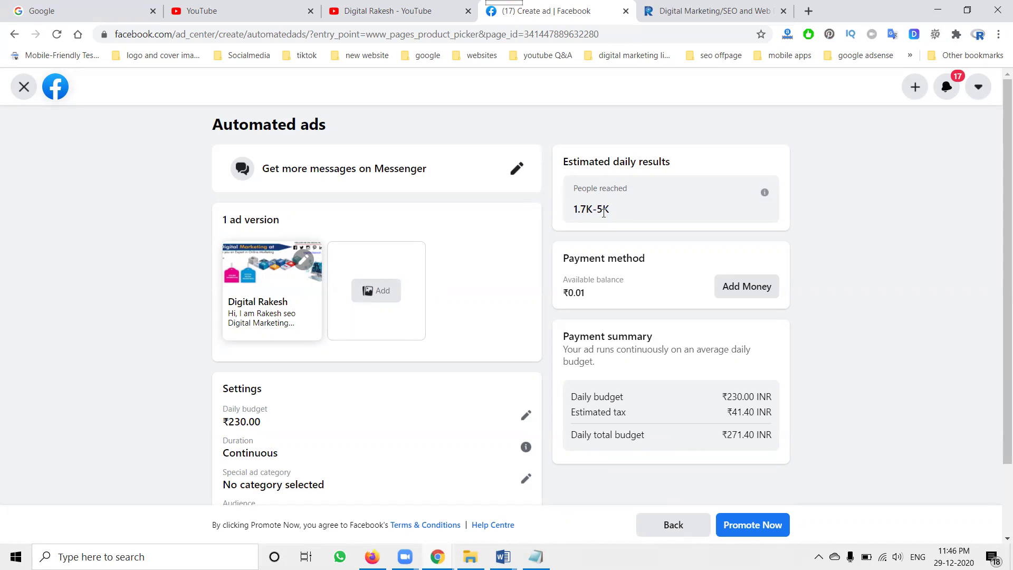
- Set the ad plan's daily budget to ₹78 and save it
scroll(359, 369, "down", 1)
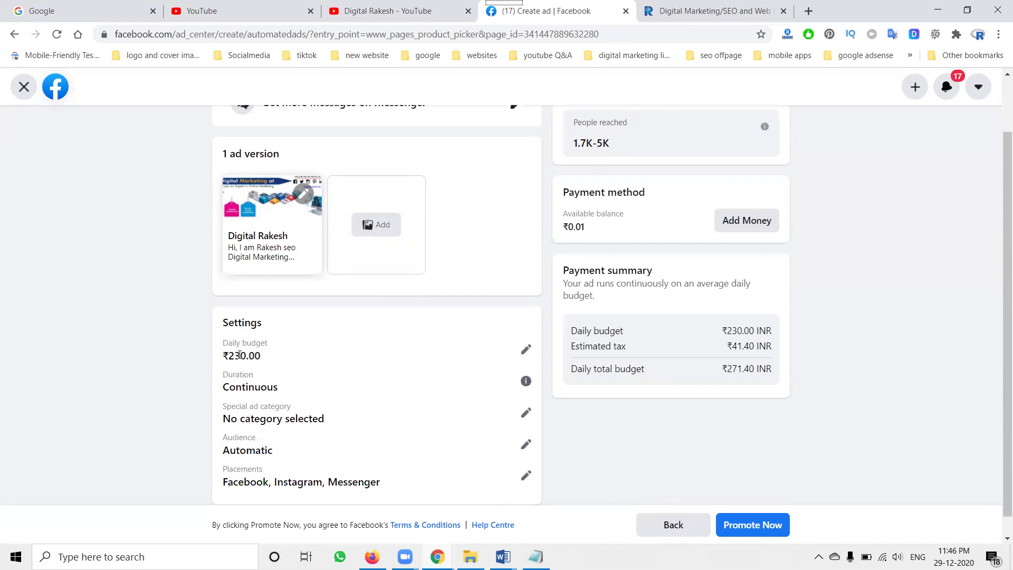
left_click(526, 351)
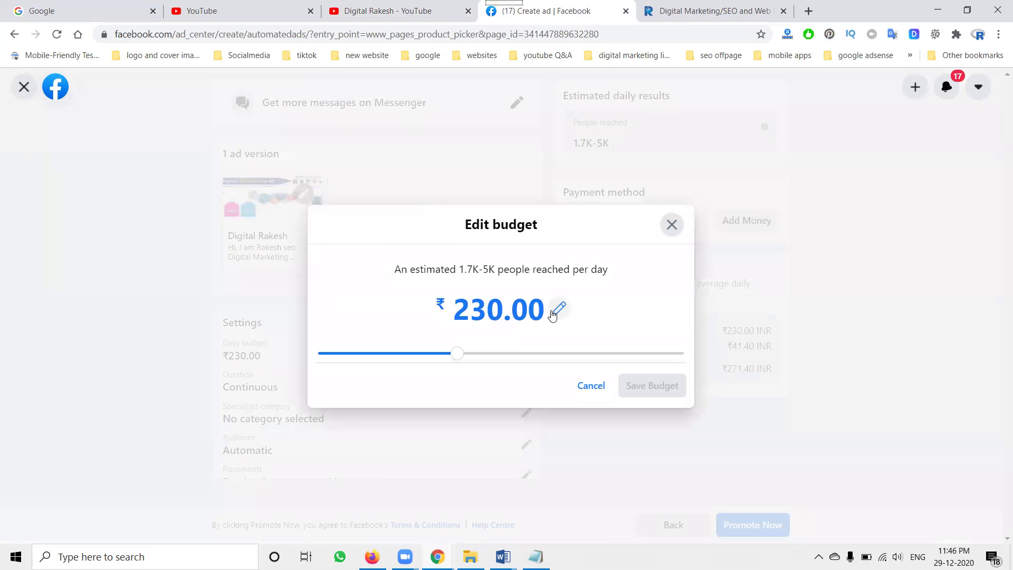
left_click(556, 310)
left_click_drag(551, 319, 446, 311)
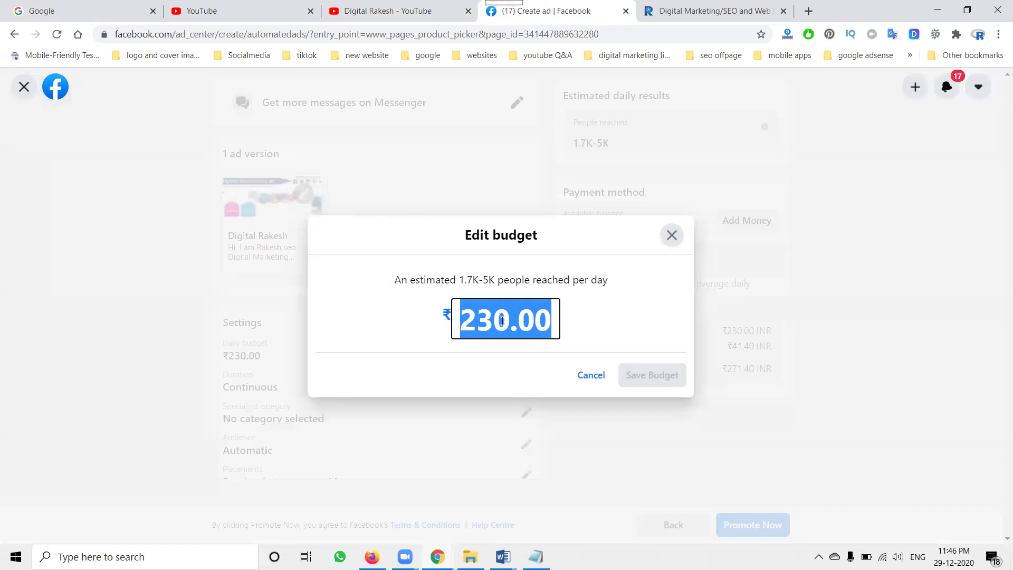
type("78")
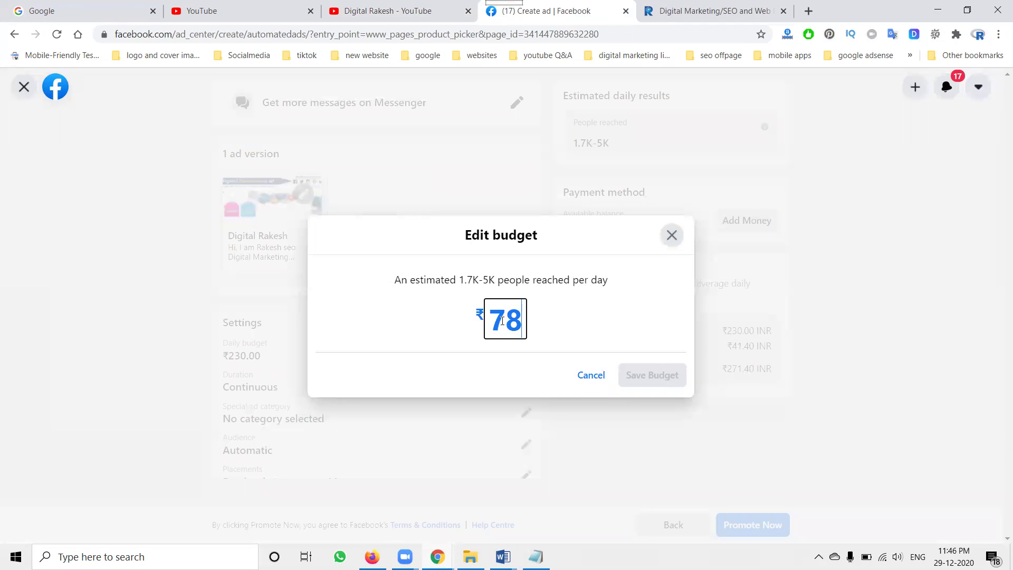
left_click(608, 349)
left_click(633, 385)
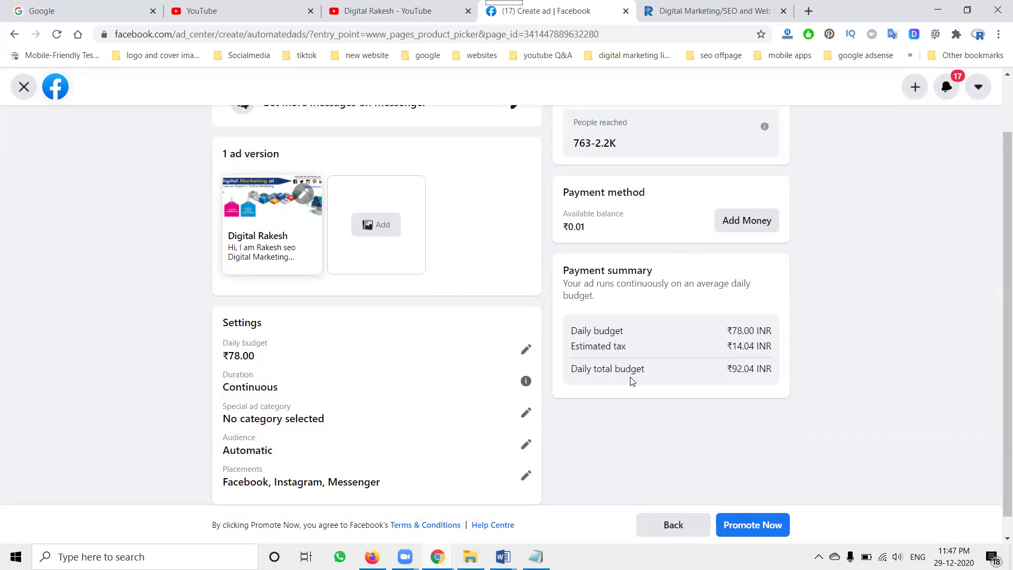
- Change the ad goal to Get more traffic and save it
scroll(190, 348, "down", 1)
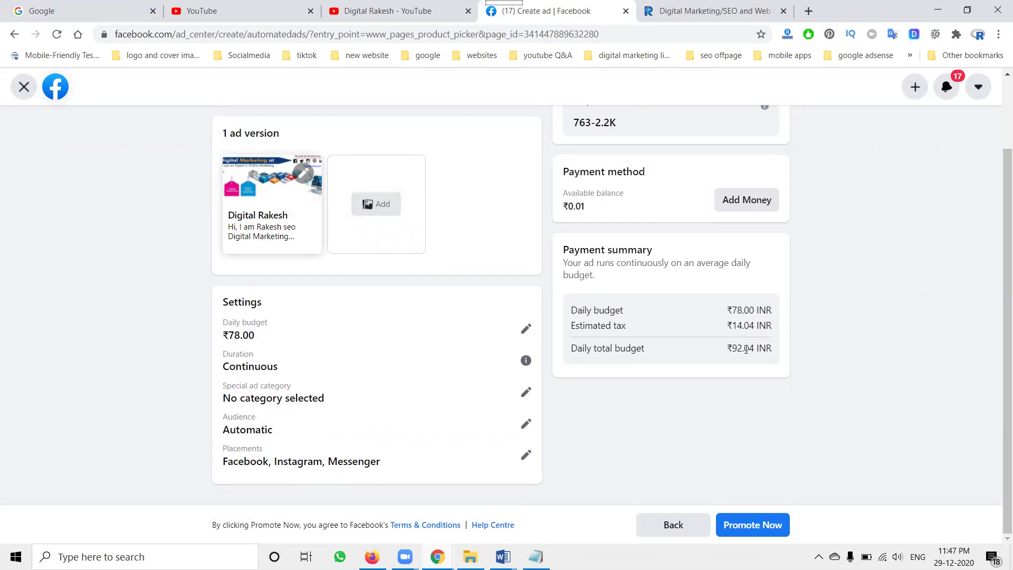
scroll(783, 373, "up", 2)
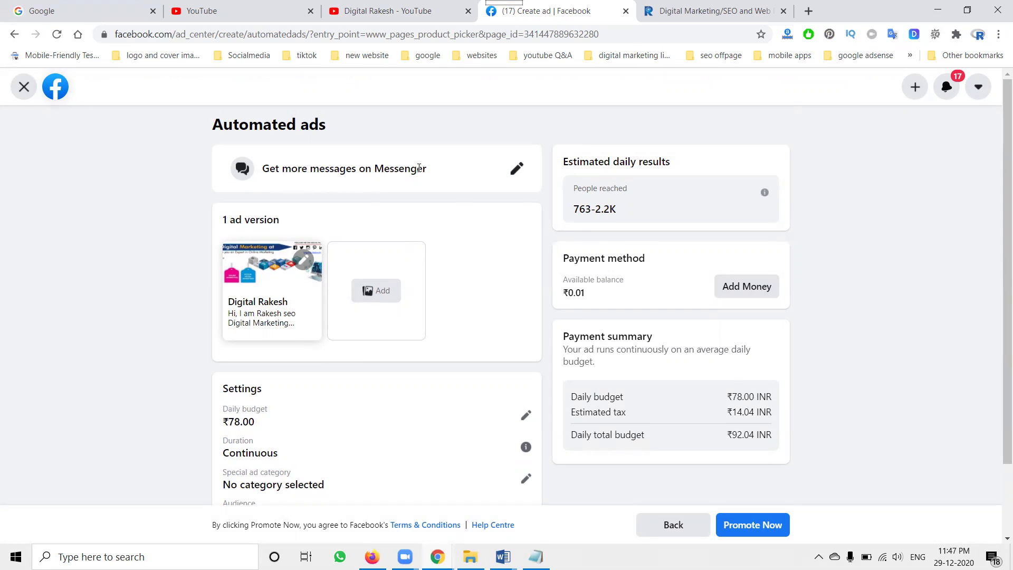
left_click(518, 168)
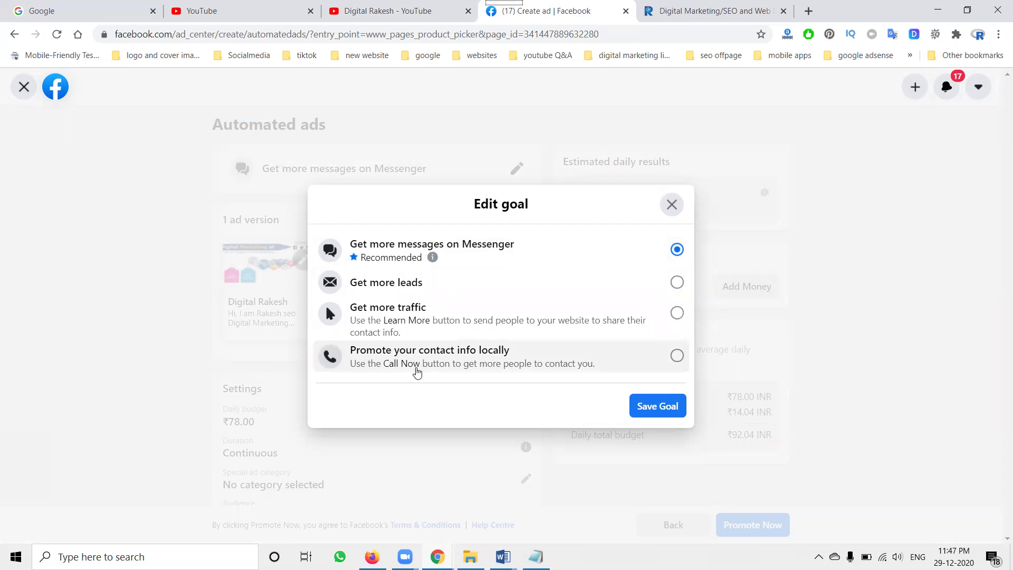
left_click(417, 319)
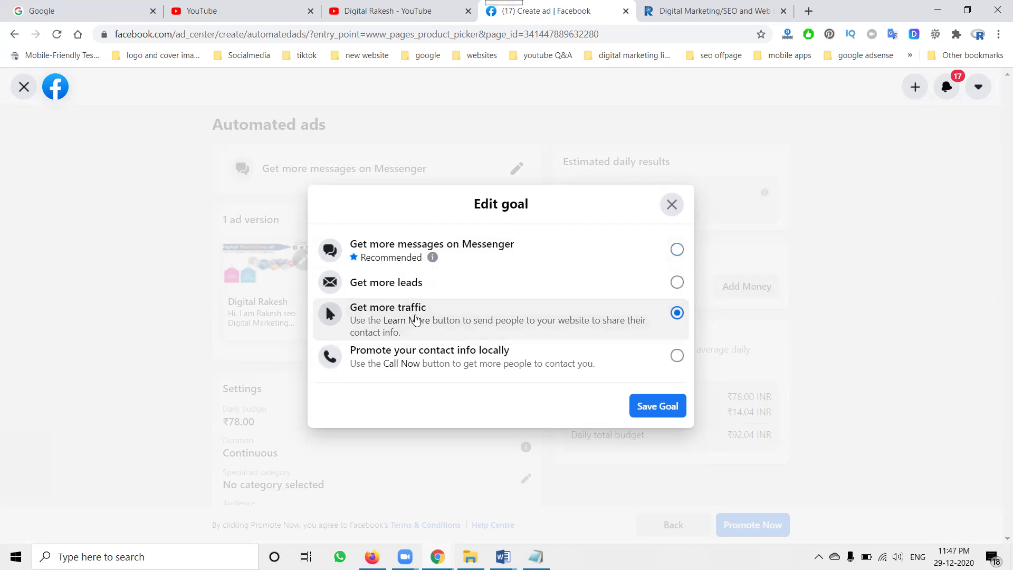
left_click(658, 406)
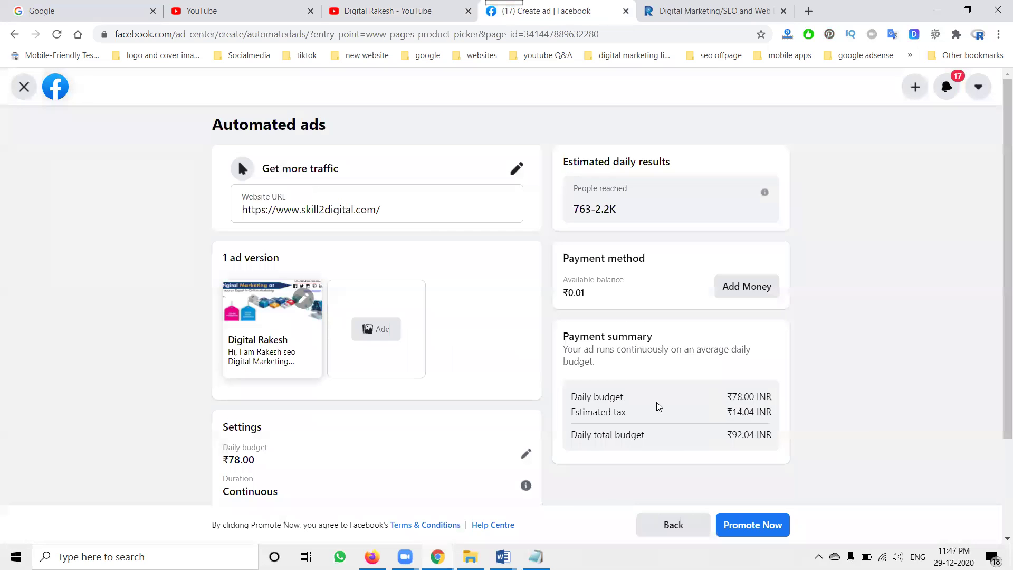
- Replace the website URL with the address of the Digital Rakesh YouTube channel's videos page, copied from its open browser tab
left_click(432, 216)
key("ctrl+a")
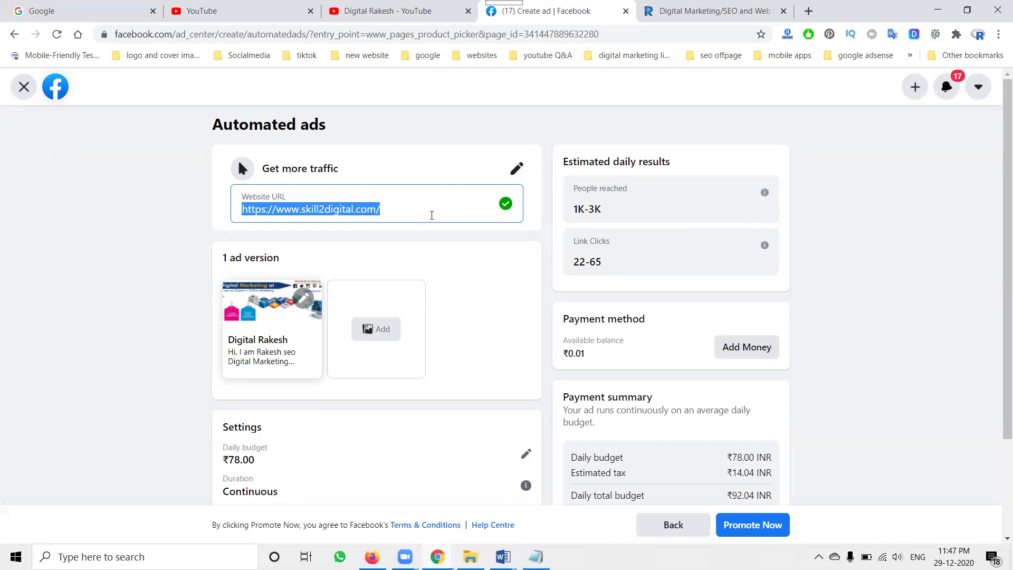
left_click(696, 8)
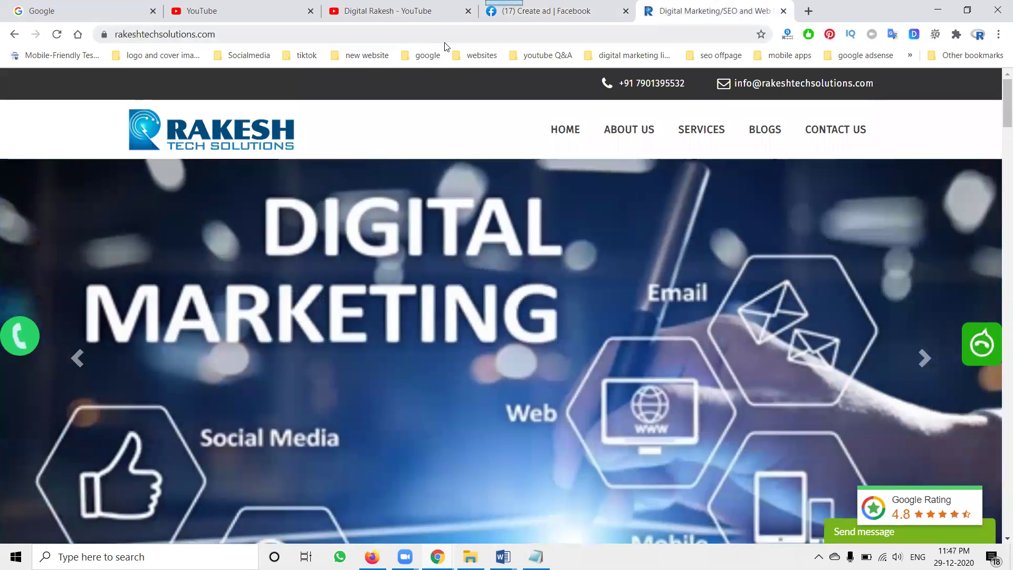
left_click(443, 35)
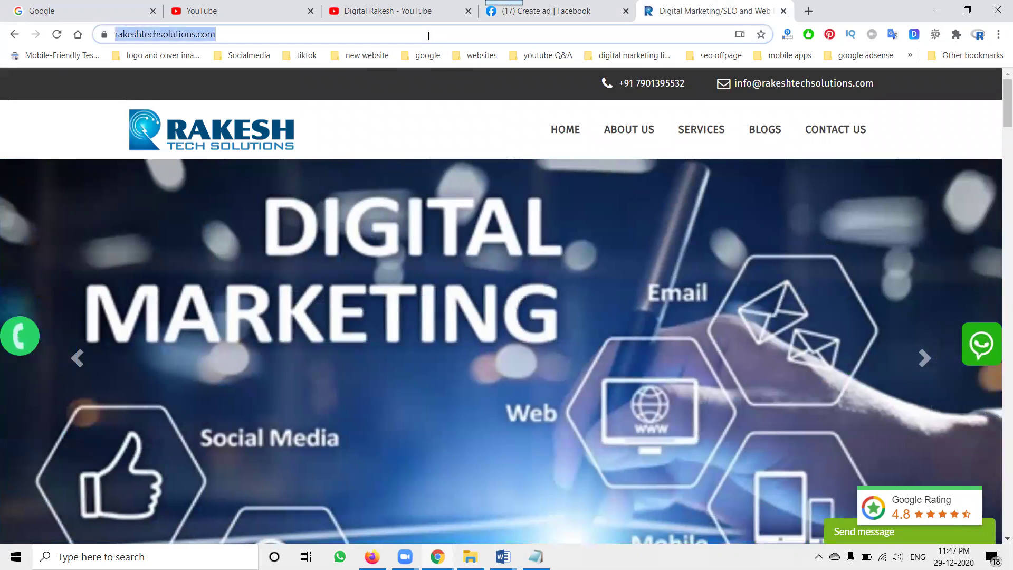
left_click(417, 8)
left_click(475, 33)
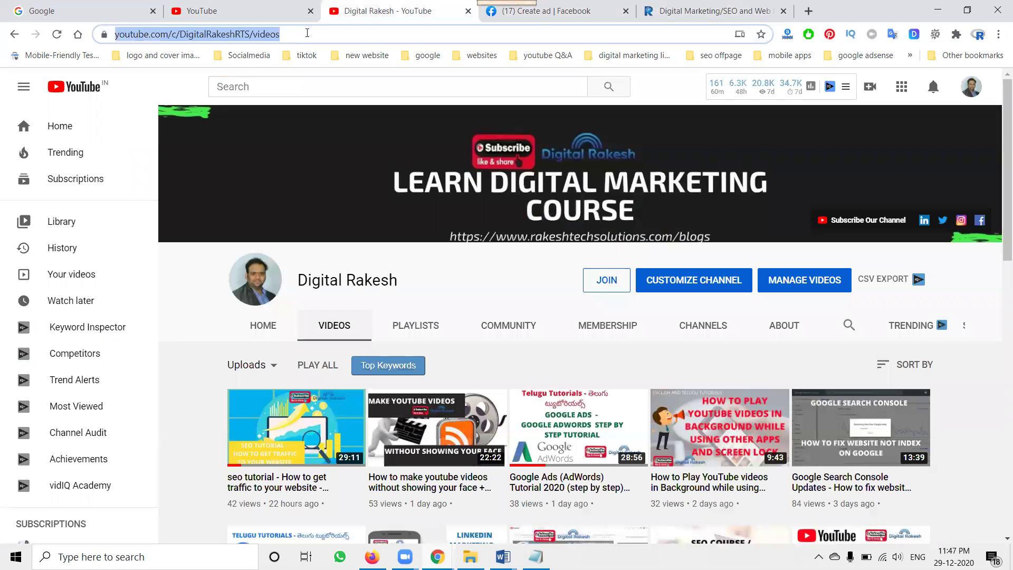
key("ctrl+c")
left_click(522, 11)
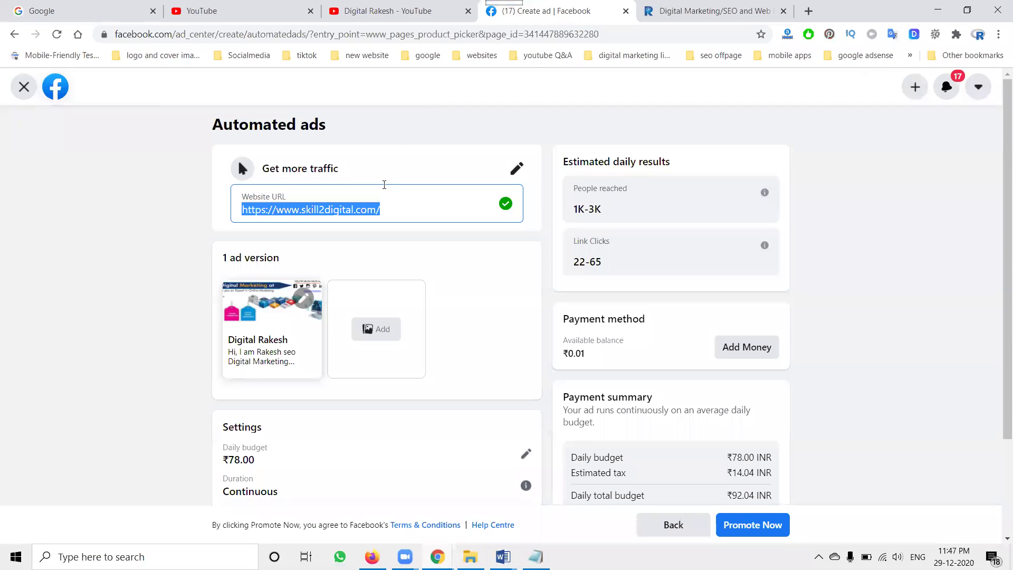
key("ctrl+v")
left_click(200, 201)
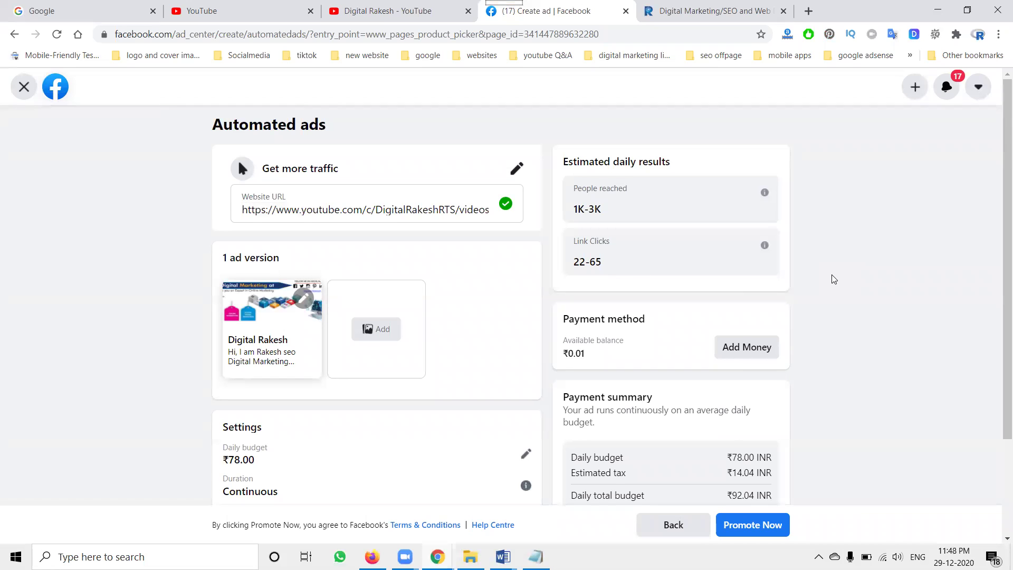
- Replace the website URL with the YouTube channel's subscribe link, youtube.com/c/digitalrakeshrts?sub_confirmation=1
scroll(833, 279, "down", 3)
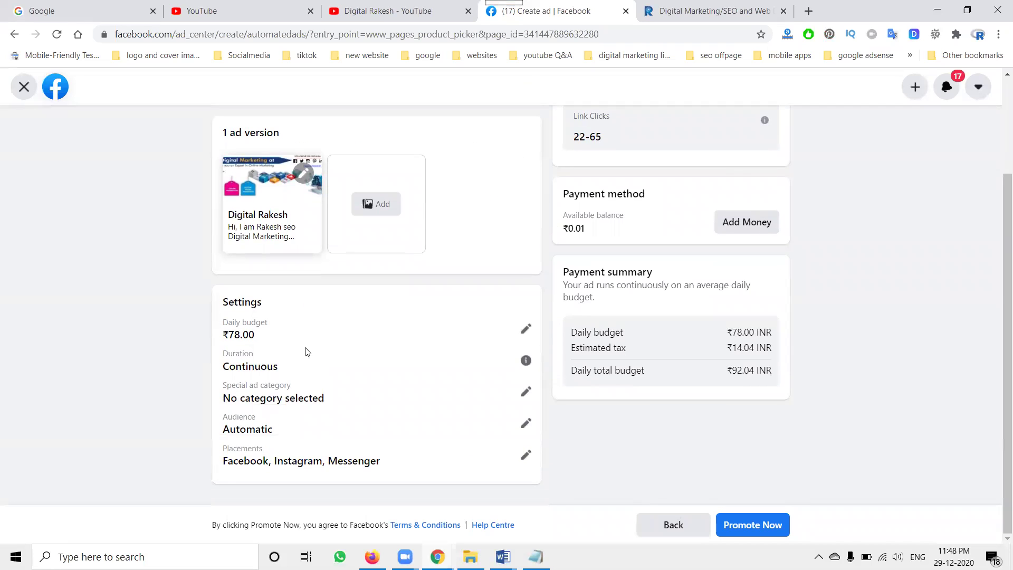
scroll(275, 337, "up", 3)
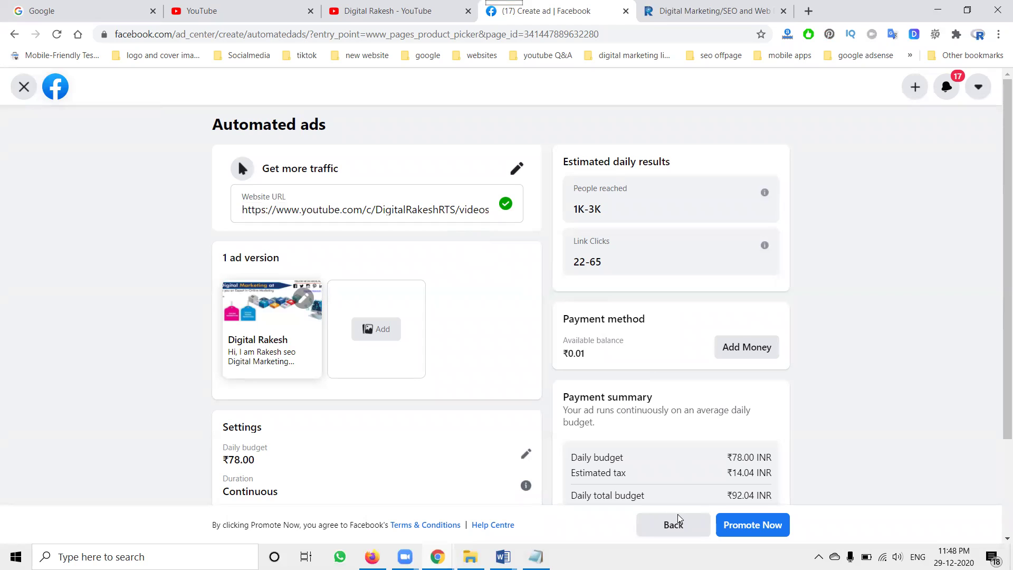
key("ctrl+a")
key("ctrl+v")
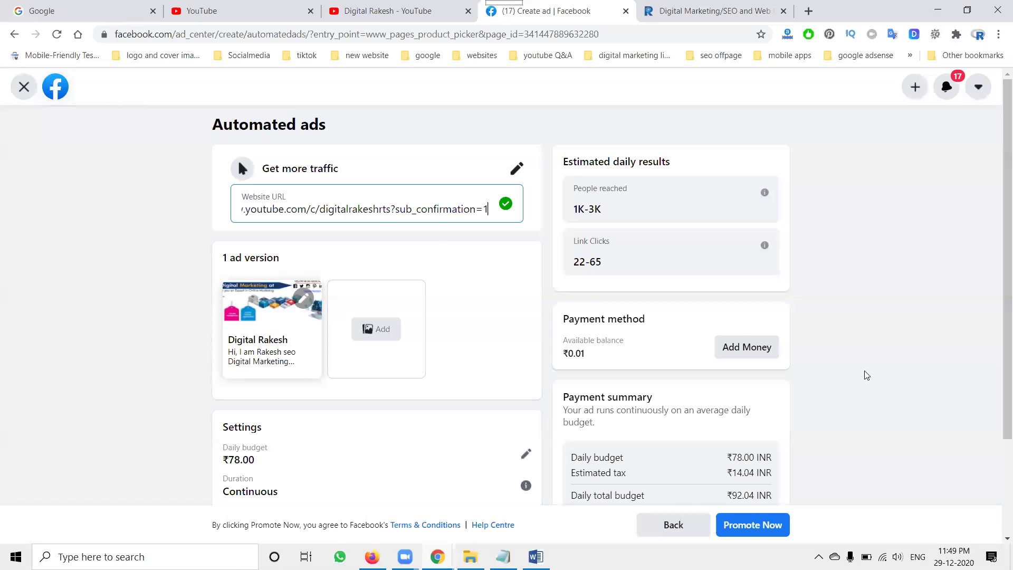
left_click(148, 233)
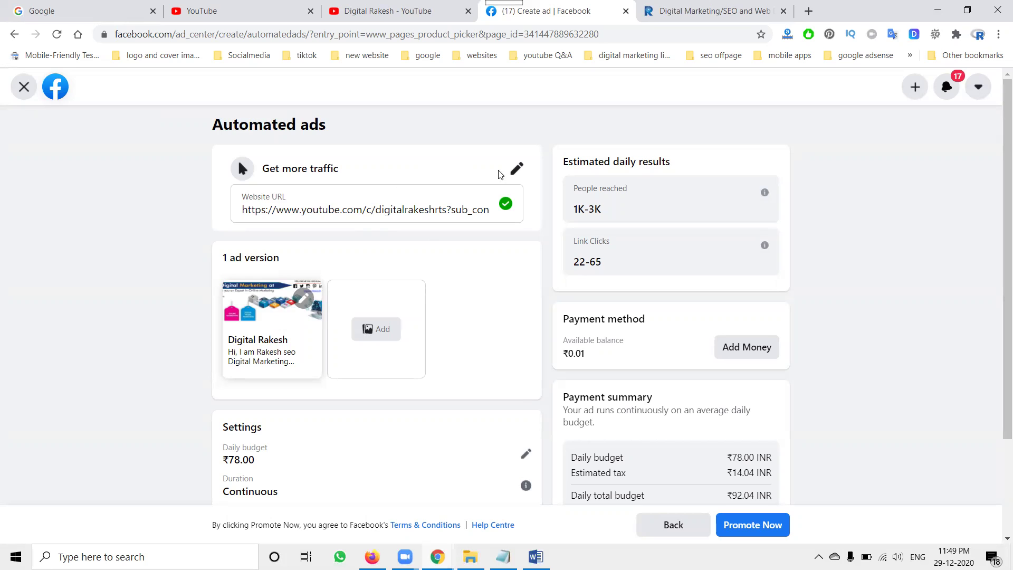
- Switch the ad goal to Get more leads to view its contact form, and return it to Get more traffic
left_click(516, 169)
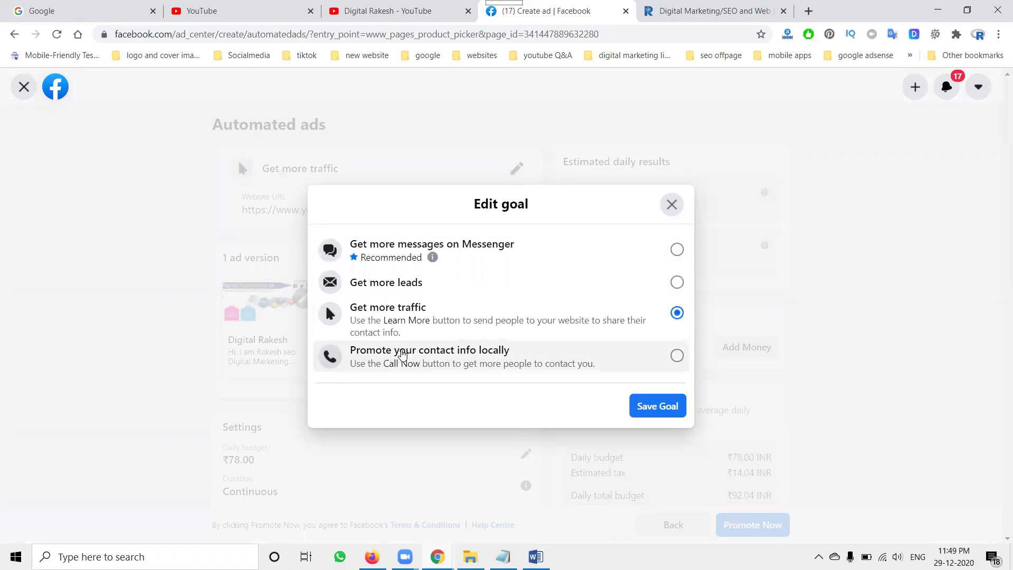
left_click(406, 285)
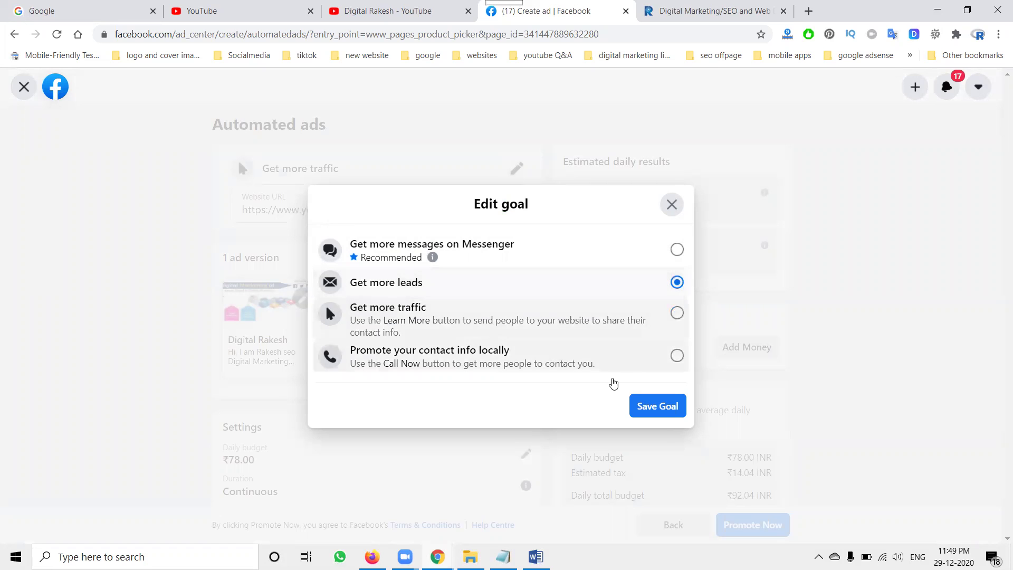
left_click(641, 407)
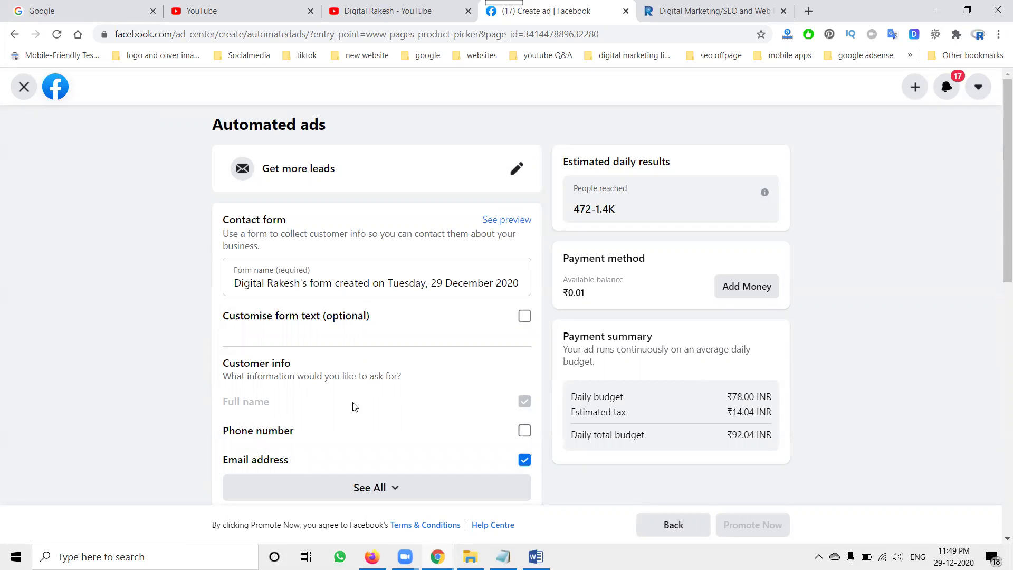
left_click(518, 169)
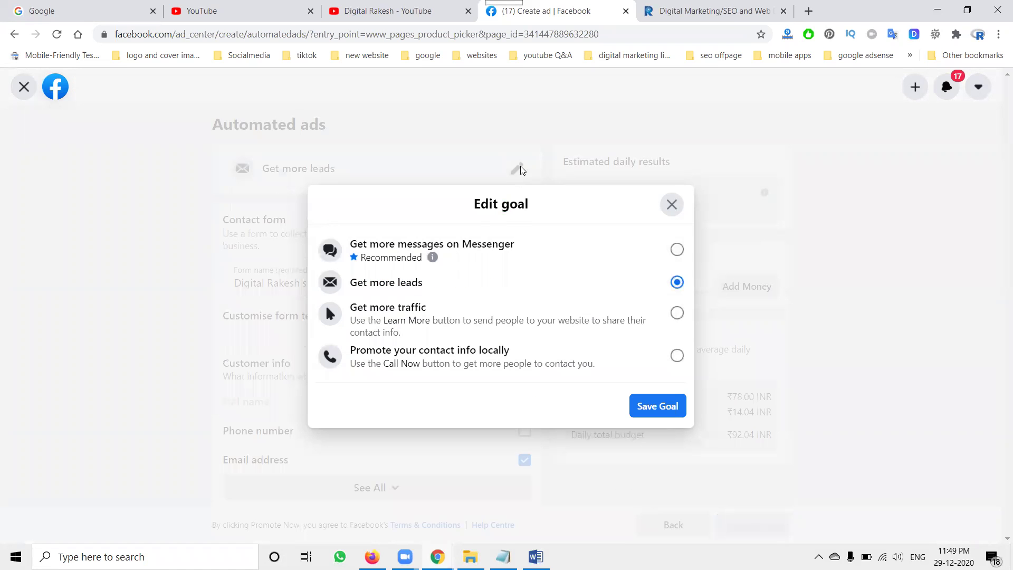
left_click(429, 315)
left_click(648, 407)
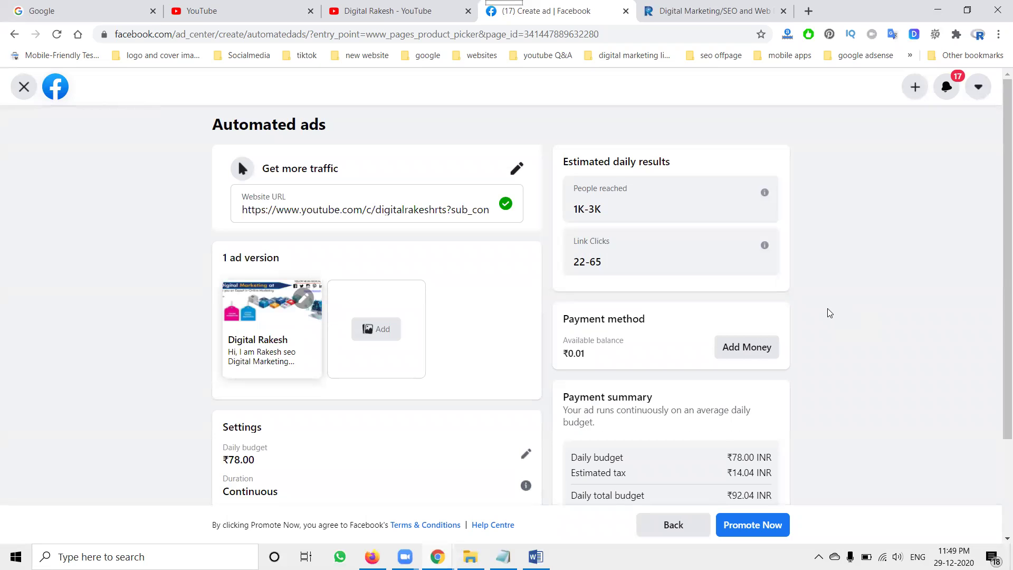
- Review the plan's settings, estimated daily results and payment summary, and look at the option for adding another ad version
scroll(826, 313, "down", 1)
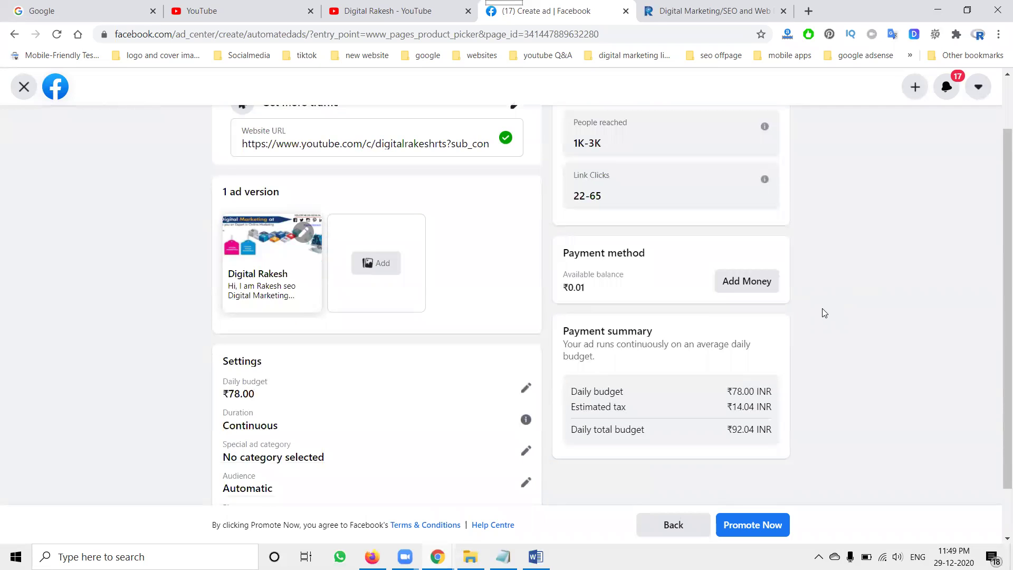
scroll(824, 313, "down", 1)
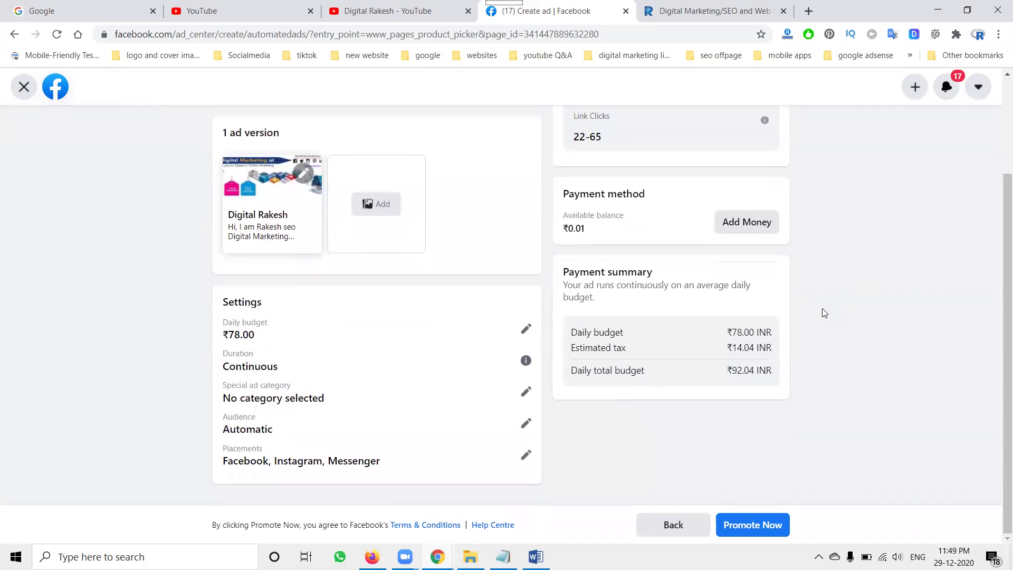
scroll(825, 313, "up", 1)
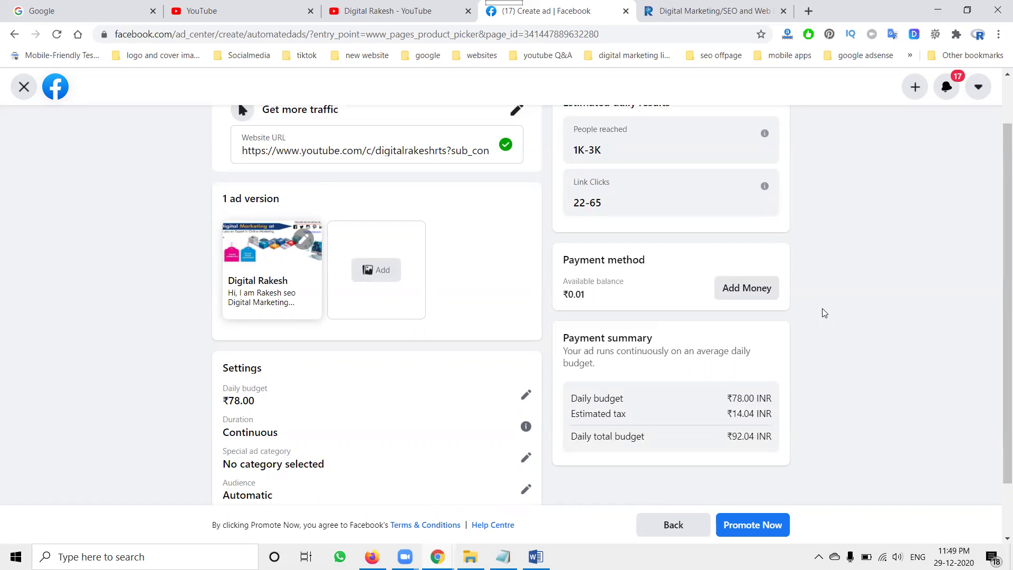
scroll(825, 313, "down", 1)
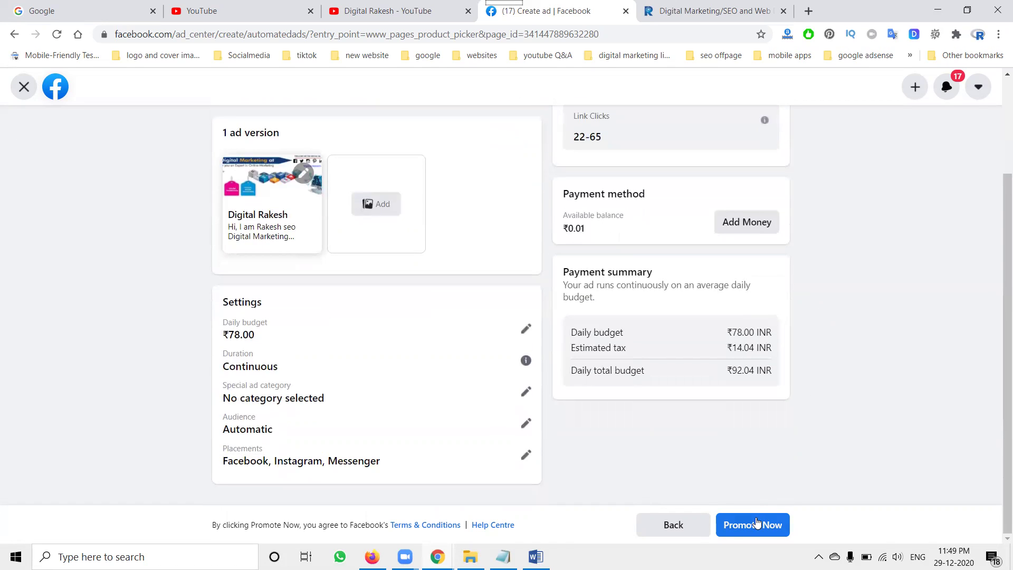
scroll(903, 405, "up", 2)
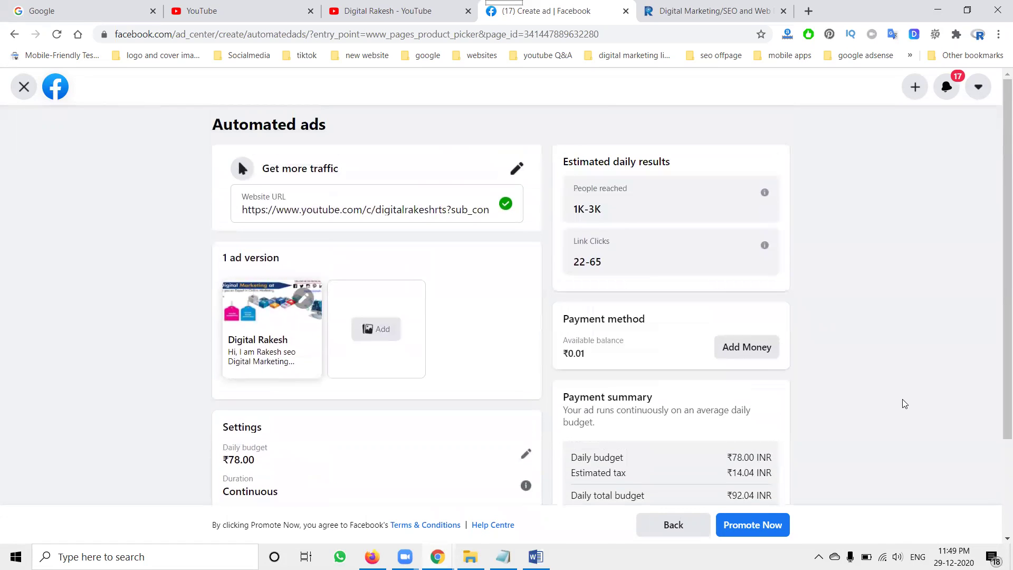
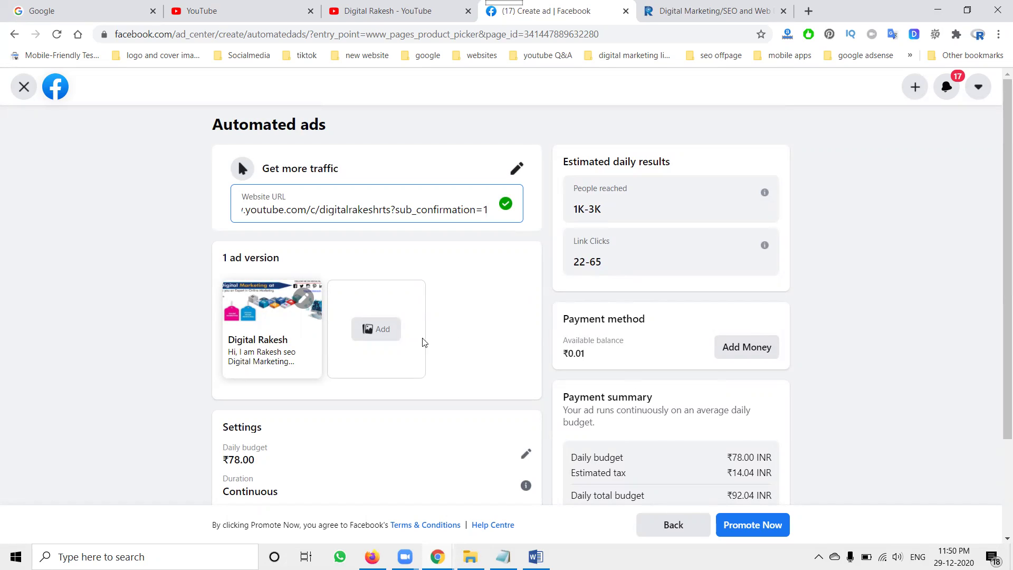
left_click(378, 340)
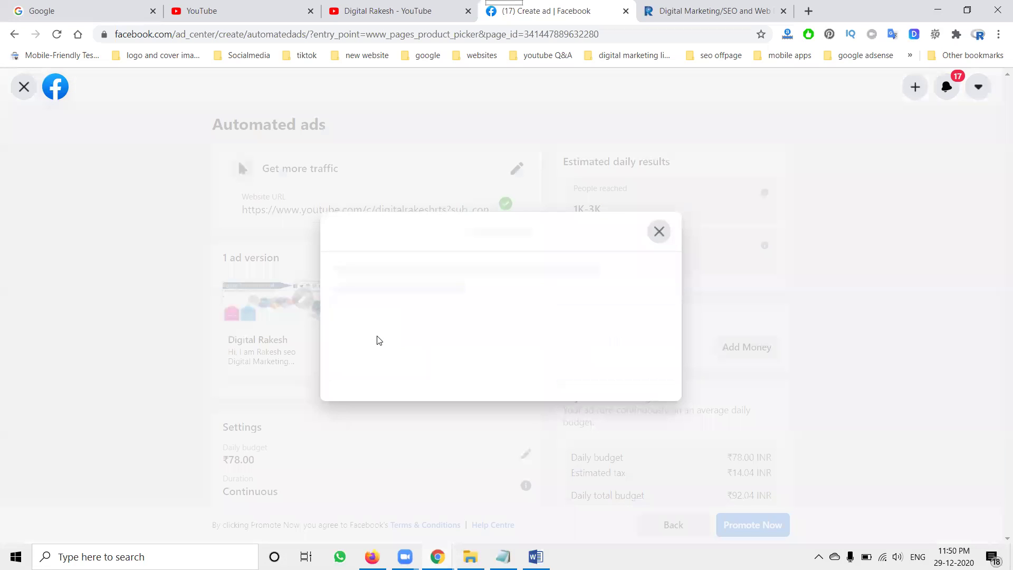
left_click(676, 136)
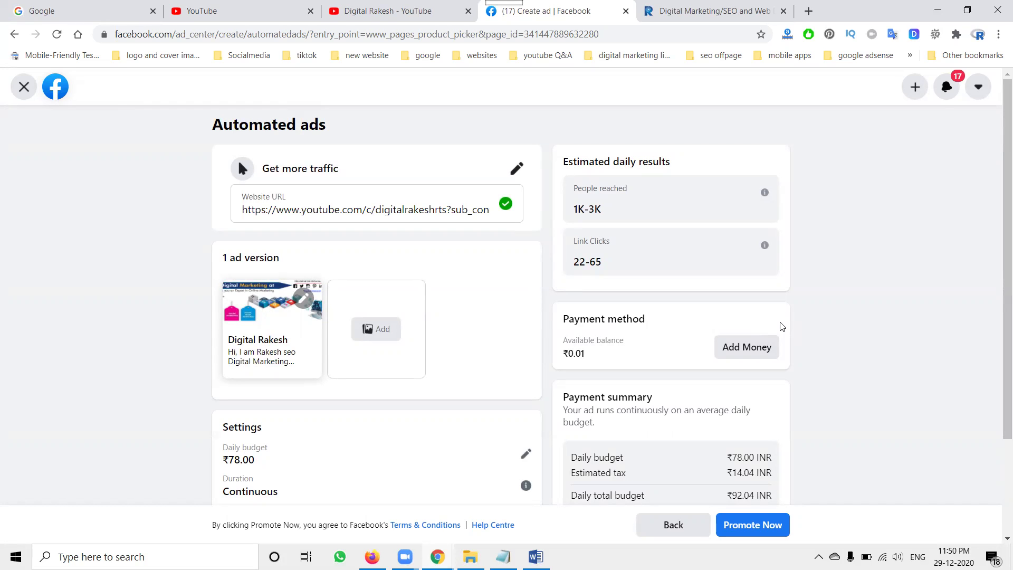
scroll(705, 381, "down", 2)
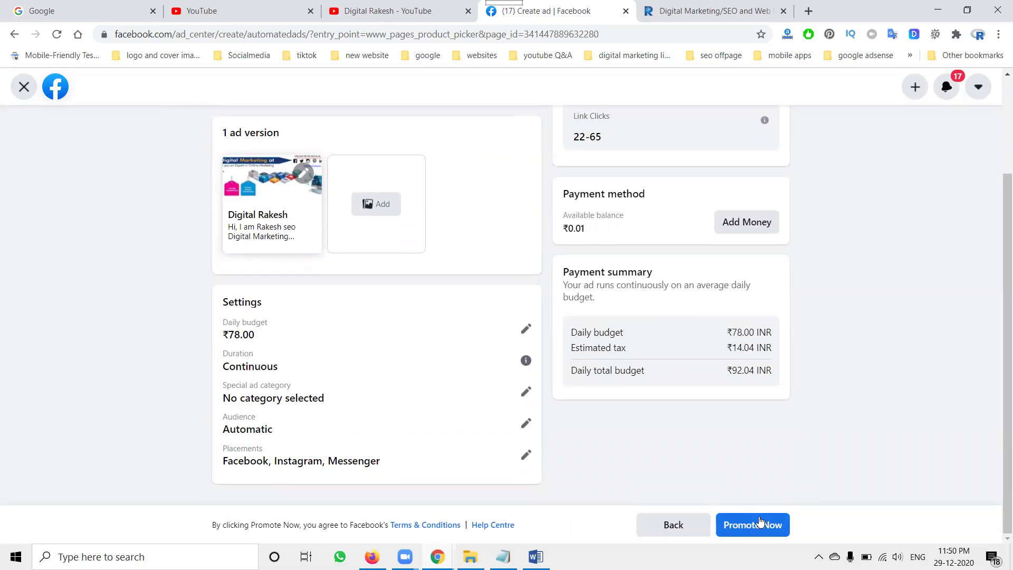
scroll(889, 414, "up", 1)
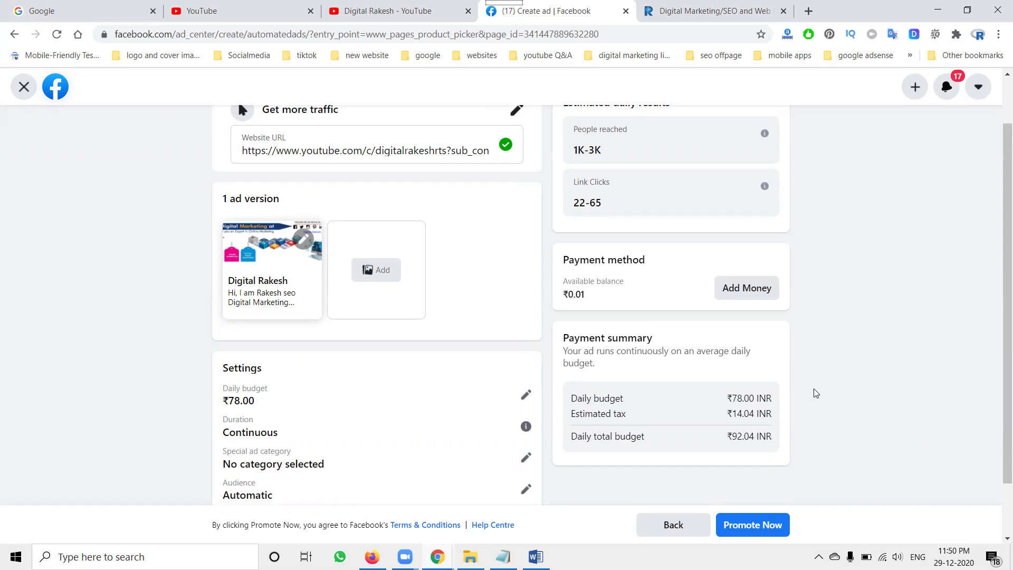
- View the Digital Rakesh YouTube channel's videos page that the ad promotes, and return to the Facebook ad plan
left_click(387, 12)
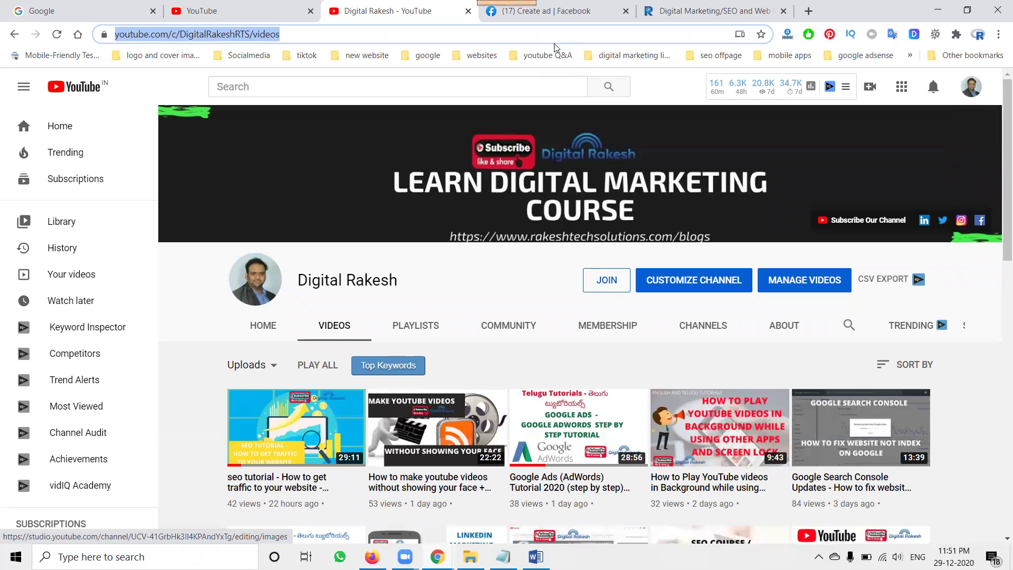
left_click(507, 6)
left_click(424, 4)
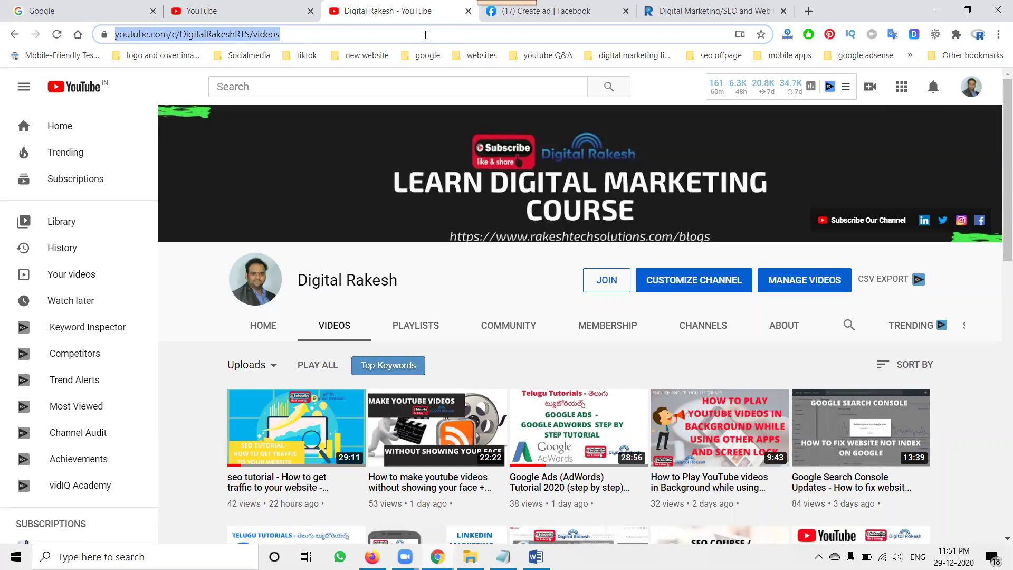
left_click(563, 11)
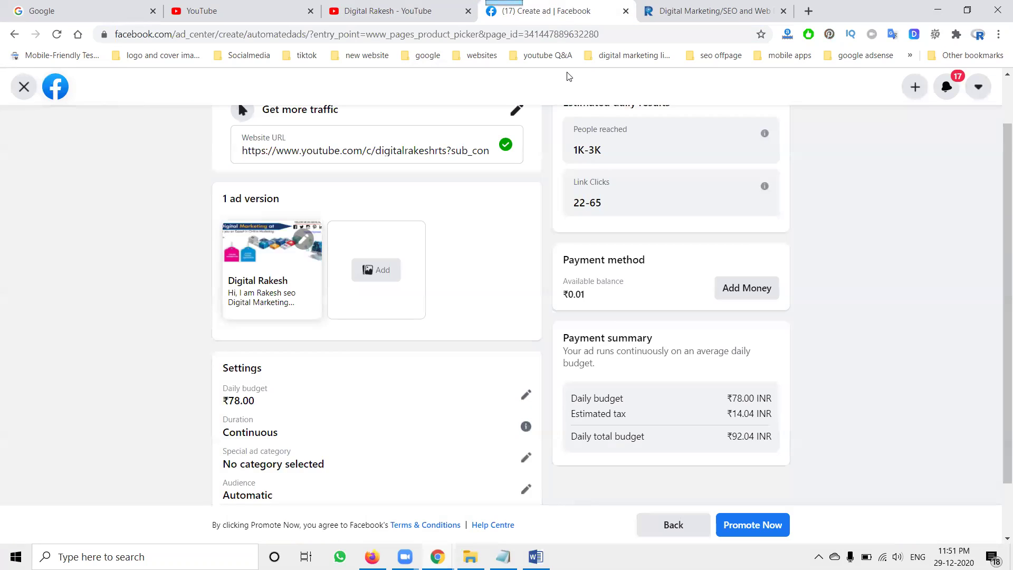
- Submit the Get more traffic ad plan for promotion with its continuous ₹78.00 daily budget
left_click(678, 525)
scroll(801, 410, "down", 1)
left_click(774, 523)
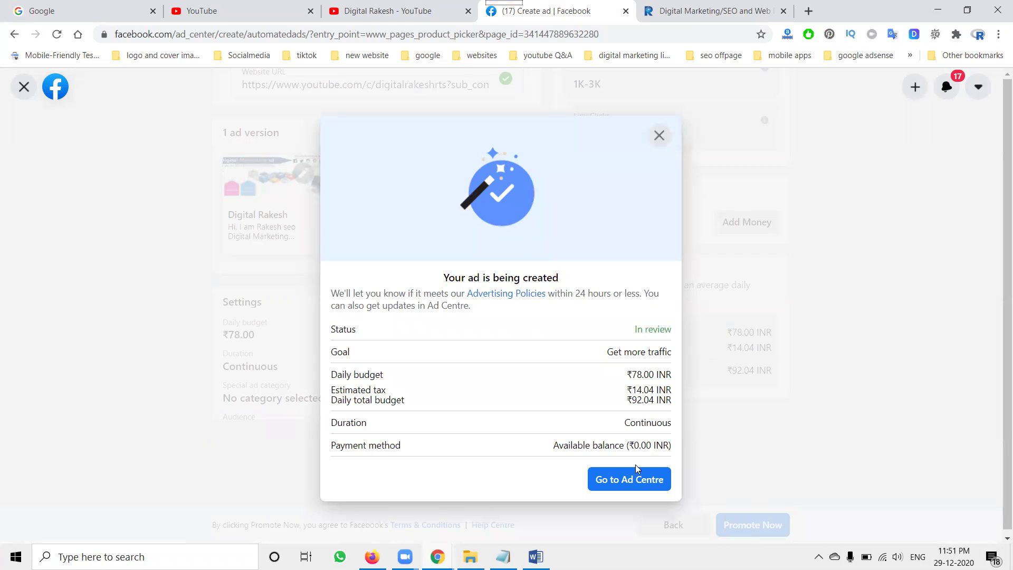
- Go to the page's Ad Centre and examine the review status, reach, link clicks and spend of the submitted ads
left_click(630, 480)
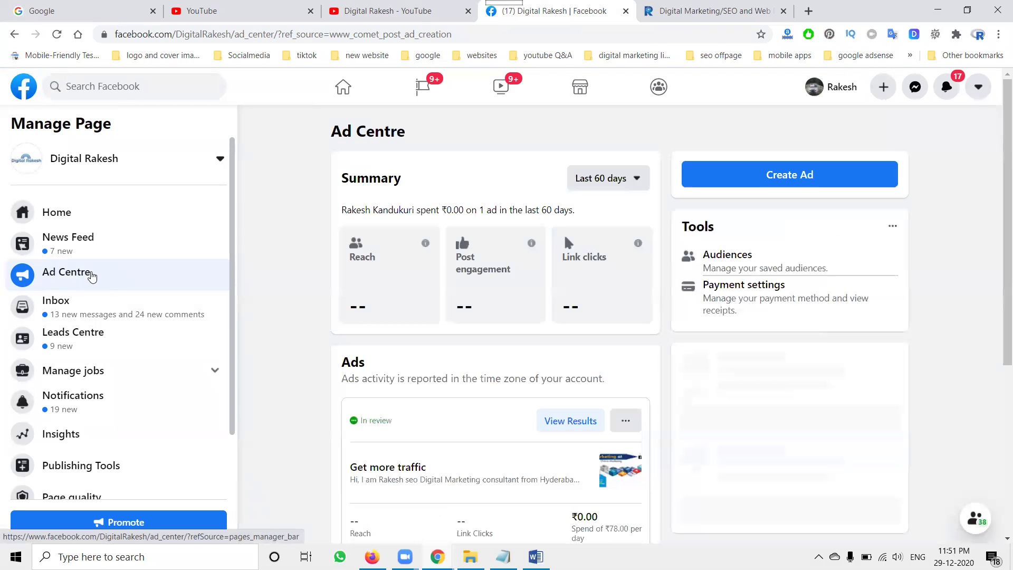
scroll(320, 308, "down", 1)
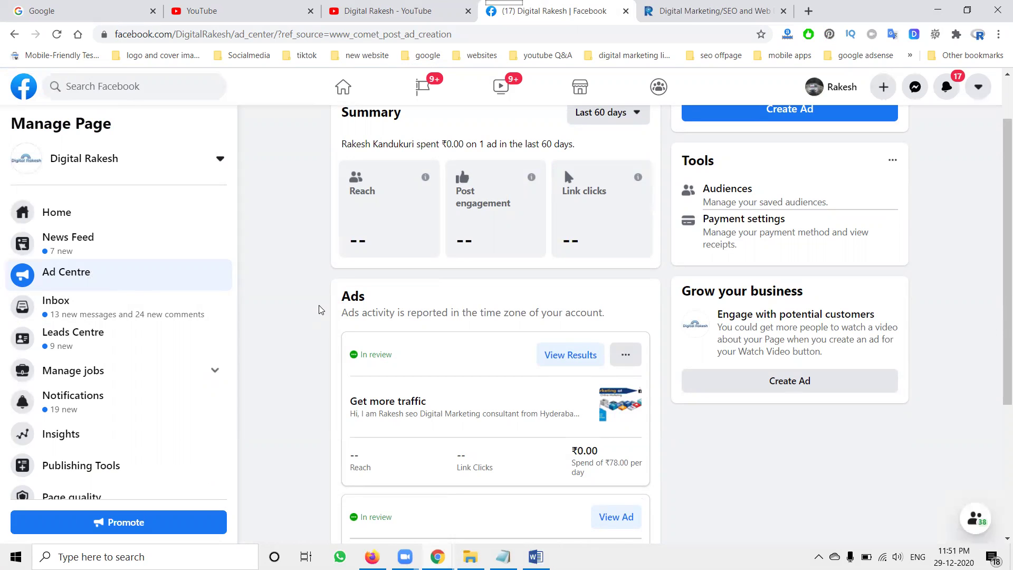
scroll(320, 310, "down", 3)
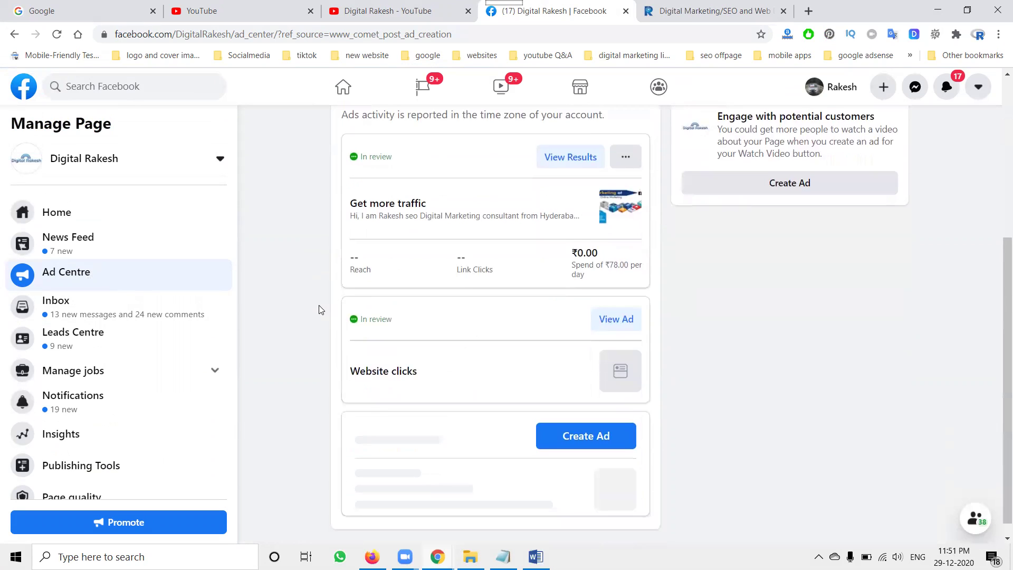